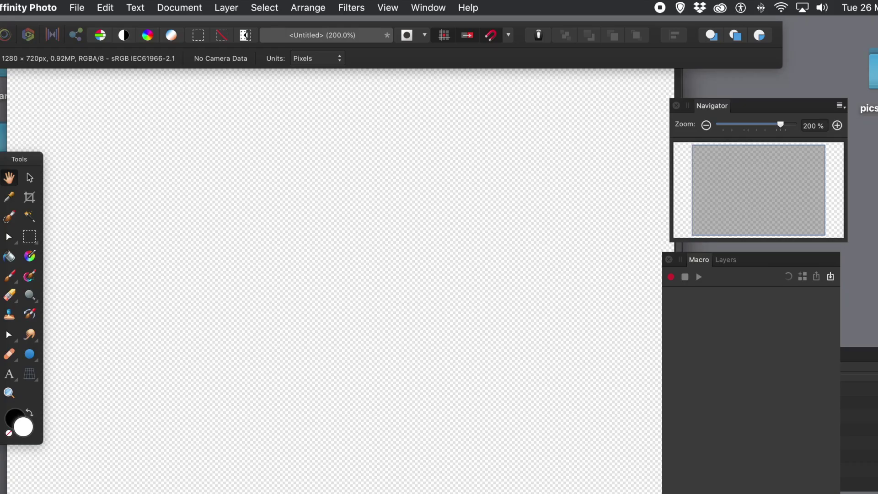
- Add a new pixel layer and fill it with a diagonal white-to-mid-grey linear gradient
{"action": "left_click", "coordinate": [226, 7]}
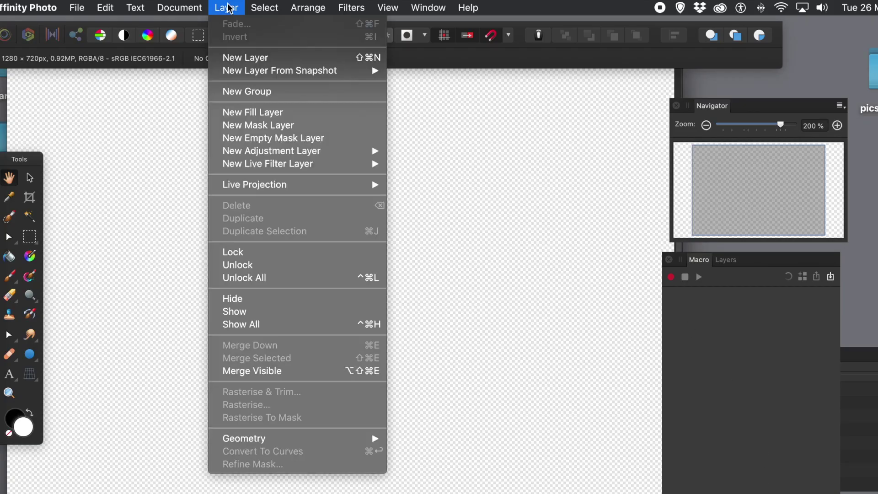
{"action": "left_click", "coordinate": [241, 58]}
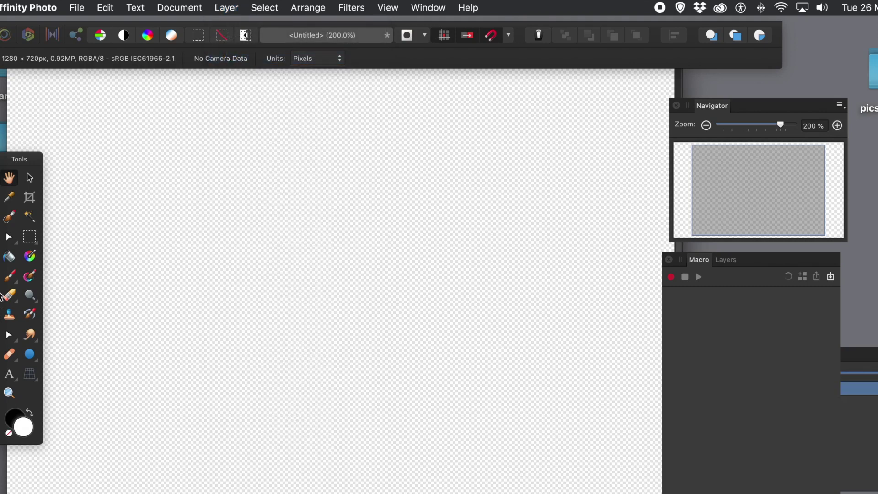
{"action": "left_click", "coordinate": [31, 257]}
{"action": "left_click_drag", "start_coordinate": [162, 145], "coordinate": [421, 315]}
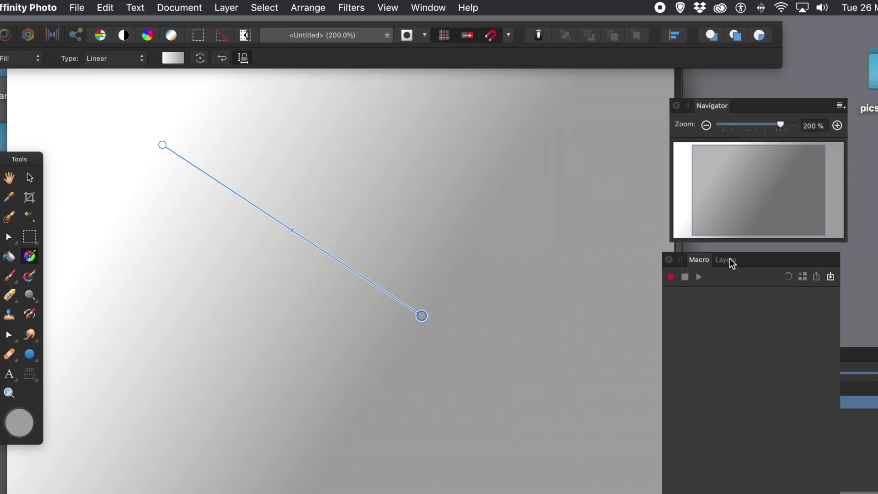
- Show the Macro panel from View > Studio and start recording a macro
{"action": "left_click", "coordinate": [386, 8]}
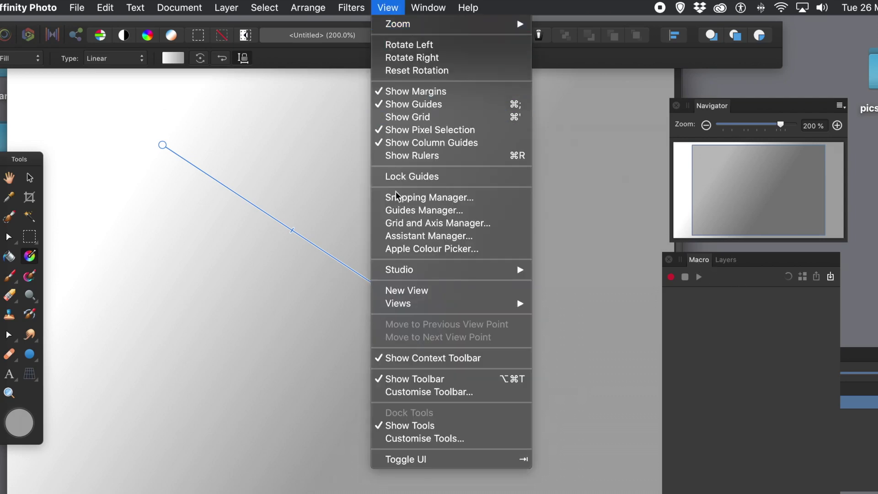
{"action": "mouse_move", "coordinate": [400, 270]}
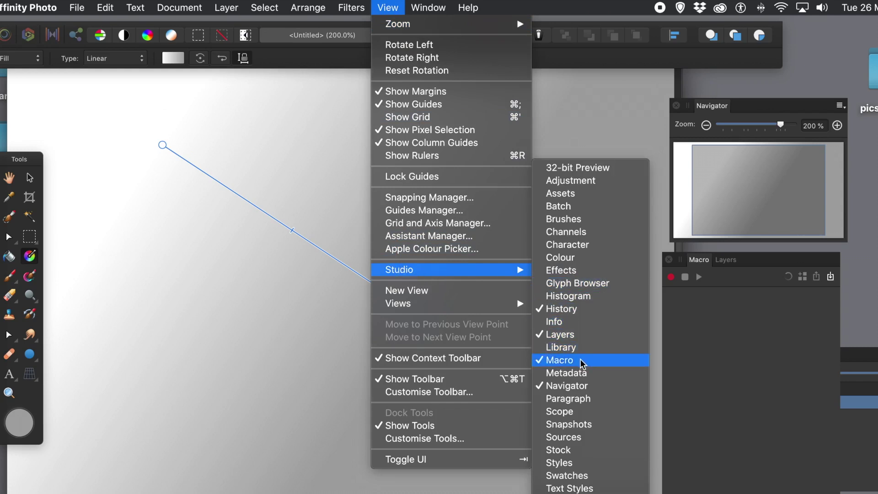
{"action": "left_click", "coordinate": [672, 293]}
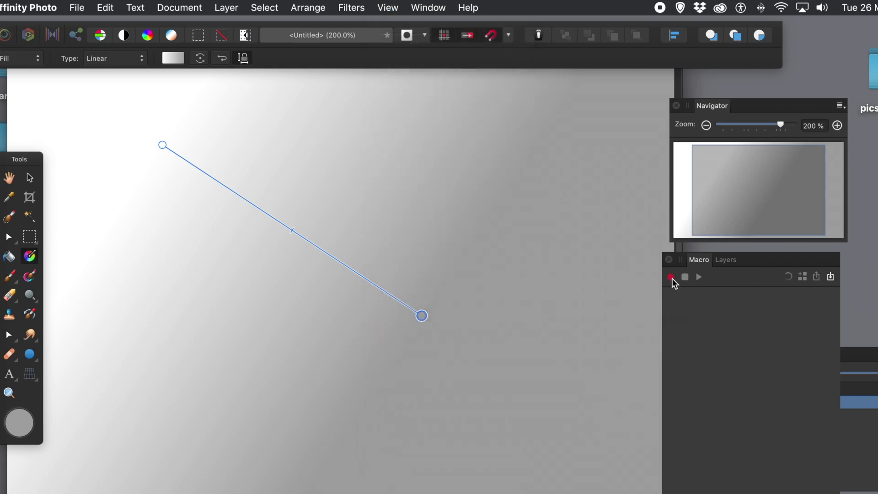
{"action": "left_click", "coordinate": [671, 276]}
{"action": "left_click", "coordinate": [350, 10]}
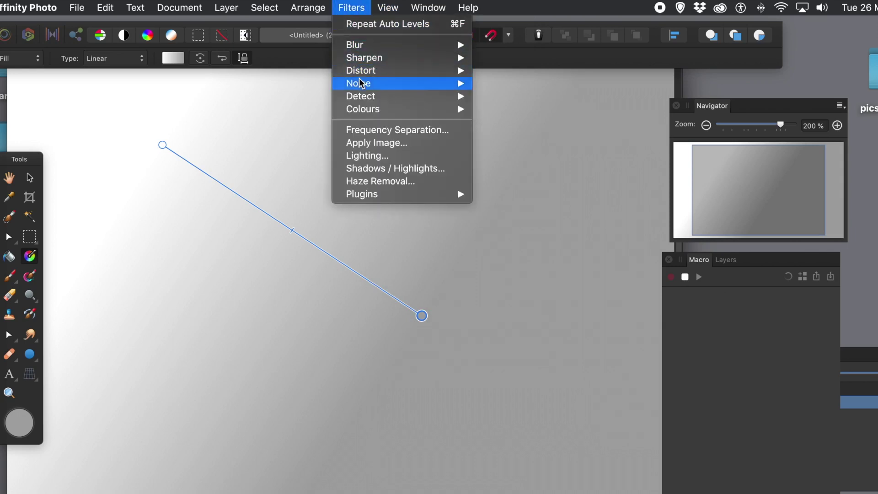
- Apply Perlin Noise with Zoom 155 px and 3 octaves as the macro's first step
{"action": "mouse_move", "coordinate": [359, 83]}
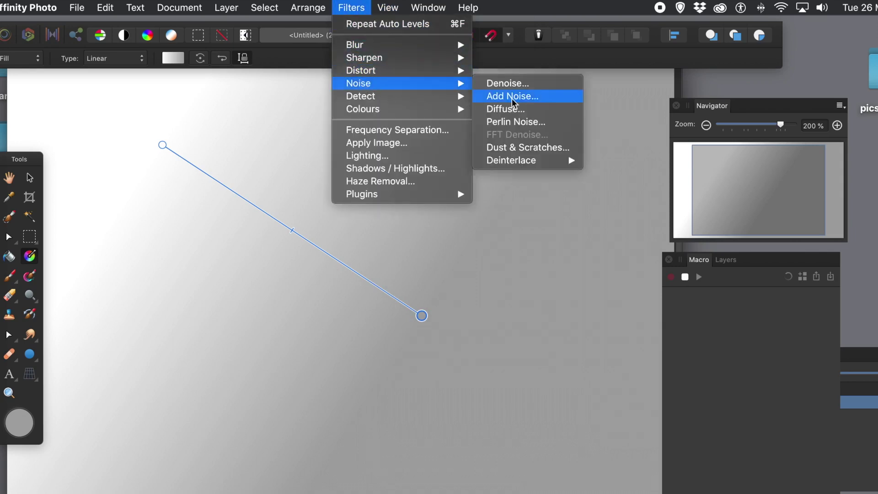
{"action": "left_click", "coordinate": [515, 122]}
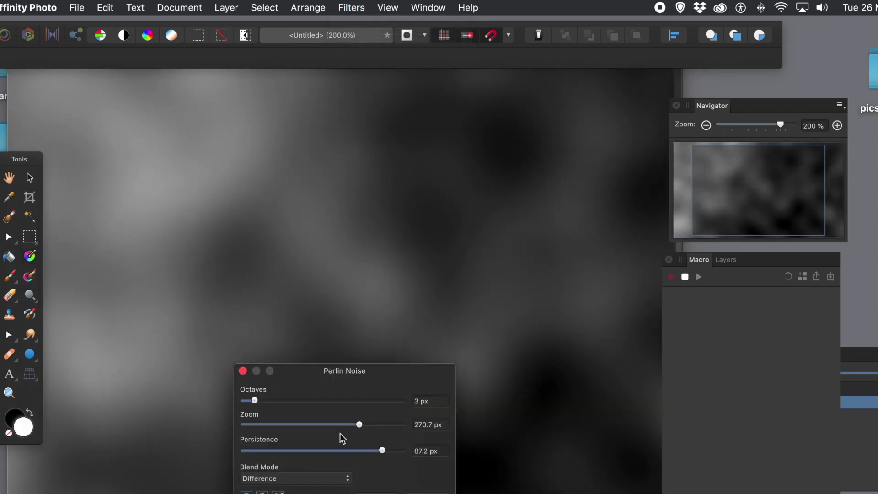
{"action": "left_click_drag", "start_coordinate": [334, 371], "coordinate": [459, 344]}
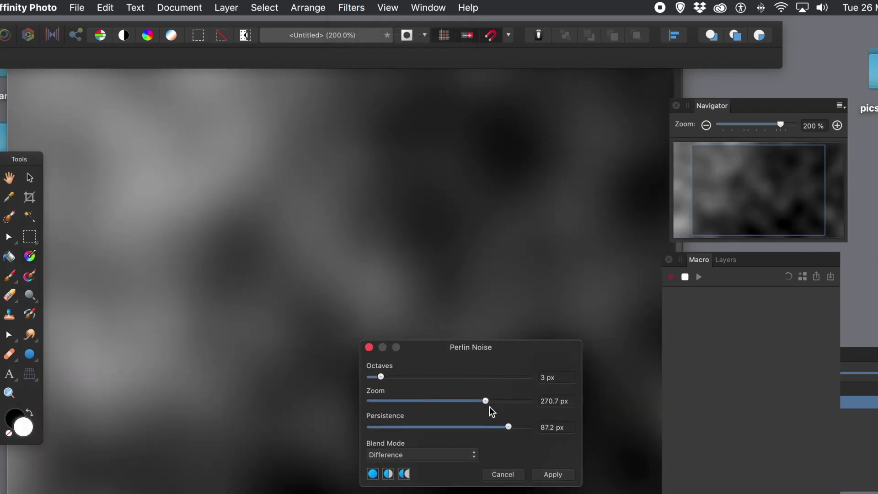
{"action": "left_click_drag", "start_coordinate": [486, 399], "coordinate": [468, 399]}
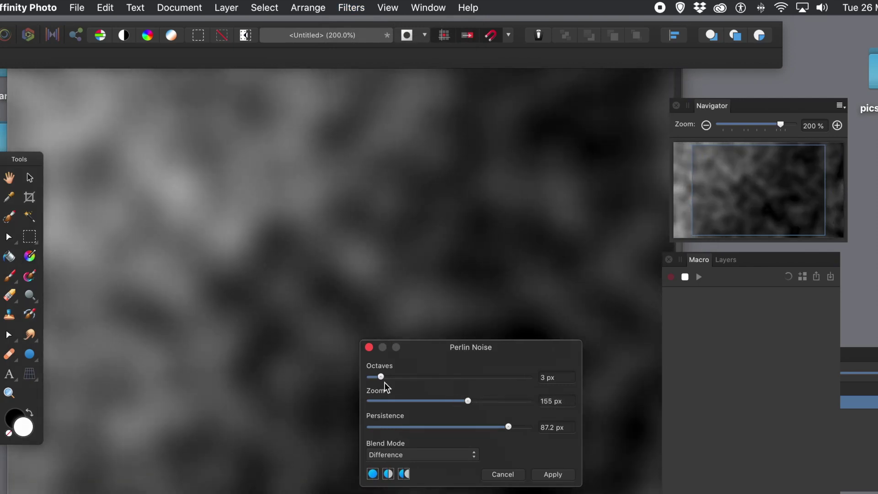
{"action": "mouse_move", "coordinate": [381, 377]}
{"action": "left_mouse_down"}
{"action": "mouse_move", "coordinate": [399, 376]}
{"action": "mouse_move", "coordinate": [383, 377]}
{"action": "left_mouse_up"}
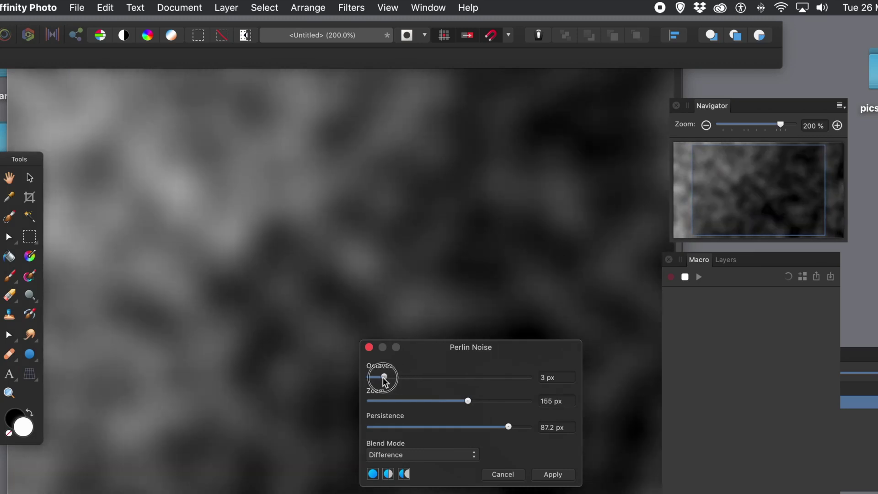
{"action": "left_click", "coordinate": [560, 476]}
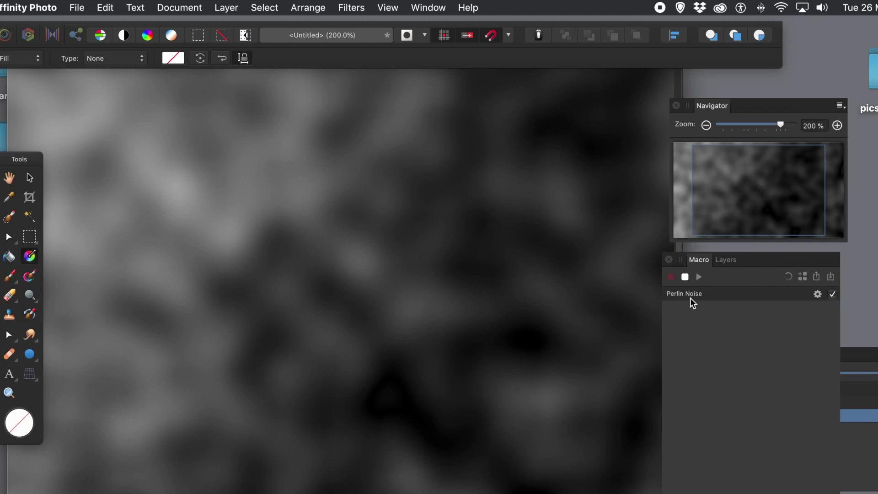
- Duplicate the noise layer and set the copy's blend mode to Difference
{"action": "left_click", "coordinate": [724, 259]}
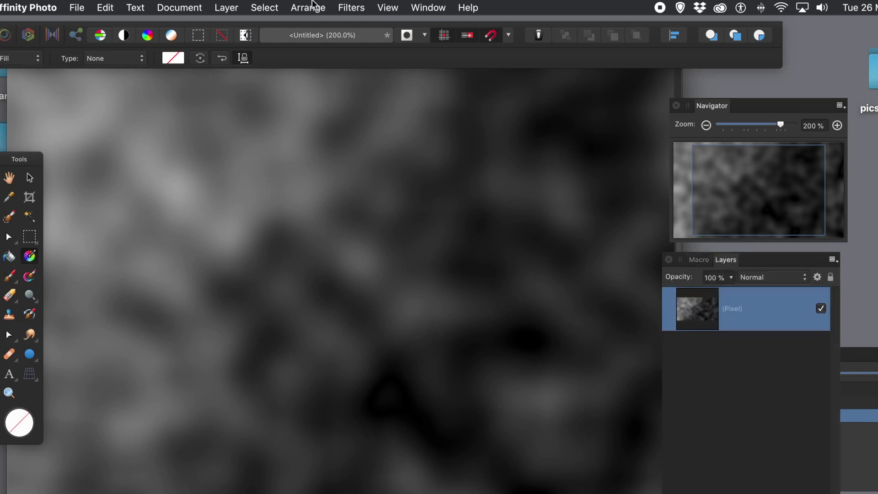
{"action": "left_click", "coordinate": [234, 8]}
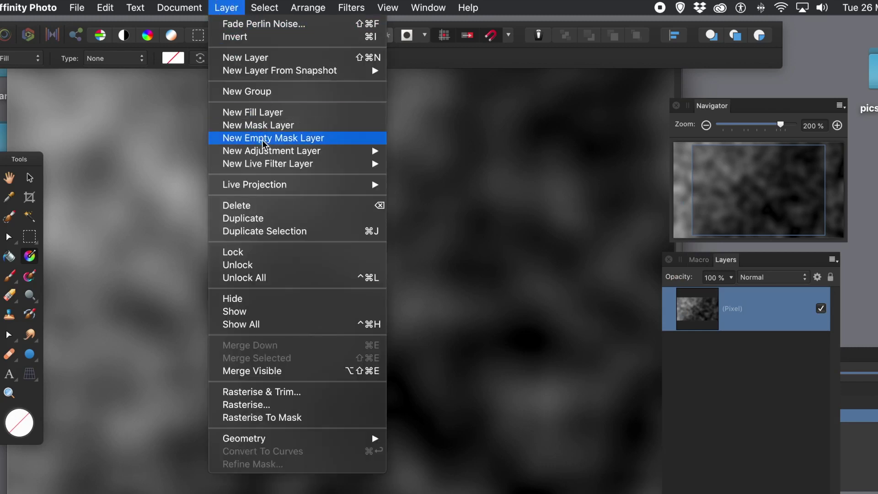
{"action": "left_click", "coordinate": [260, 219]}
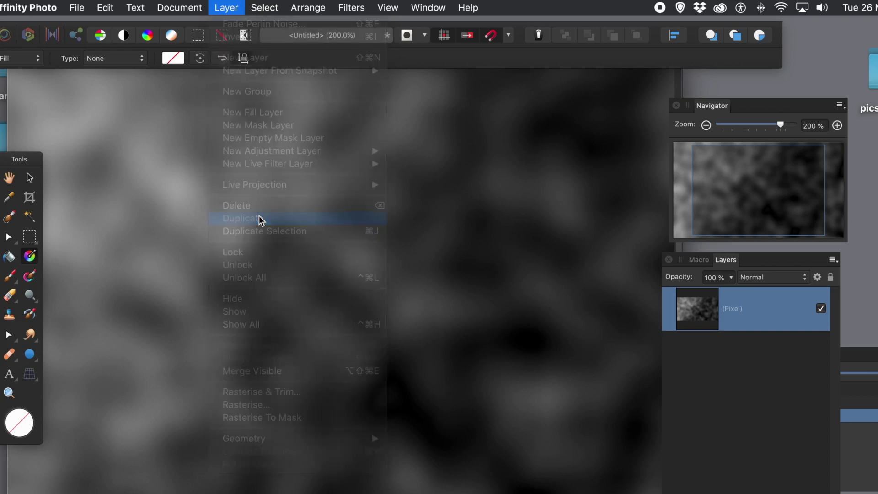
{"action": "left_click", "coordinate": [764, 279]}
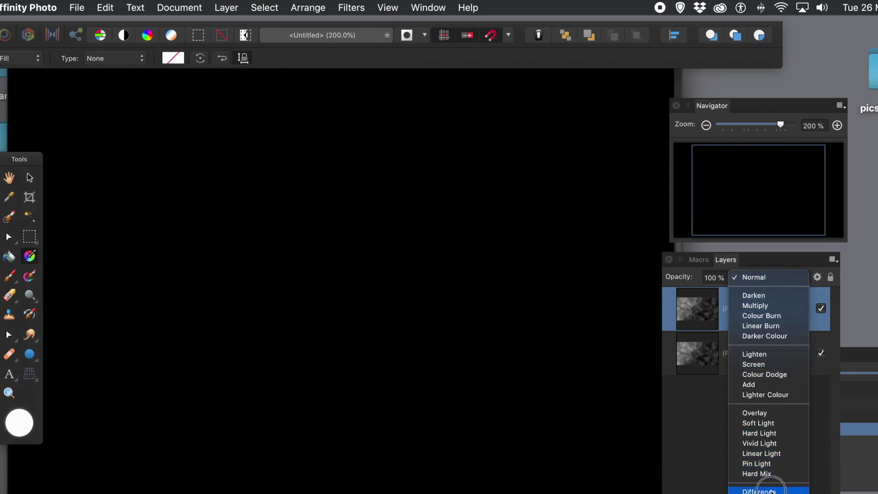
{"action": "left_click", "coordinate": [771, 490]}
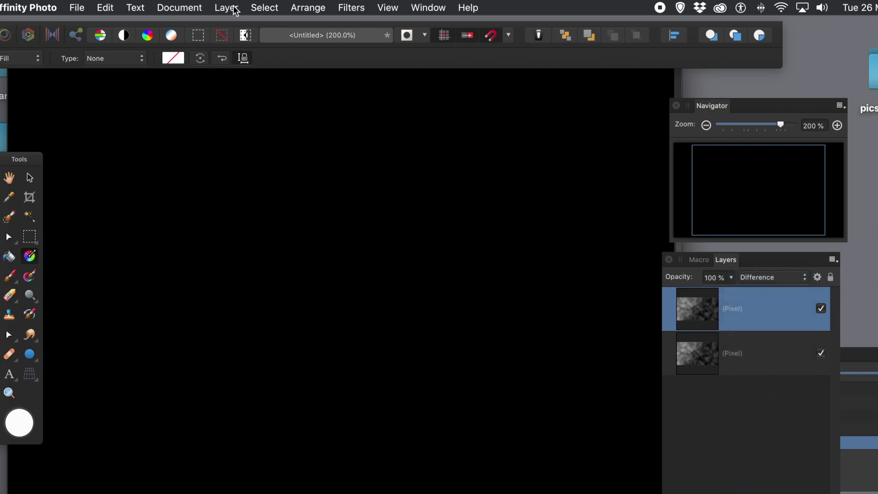
{"action": "left_click", "coordinate": [360, 10]}
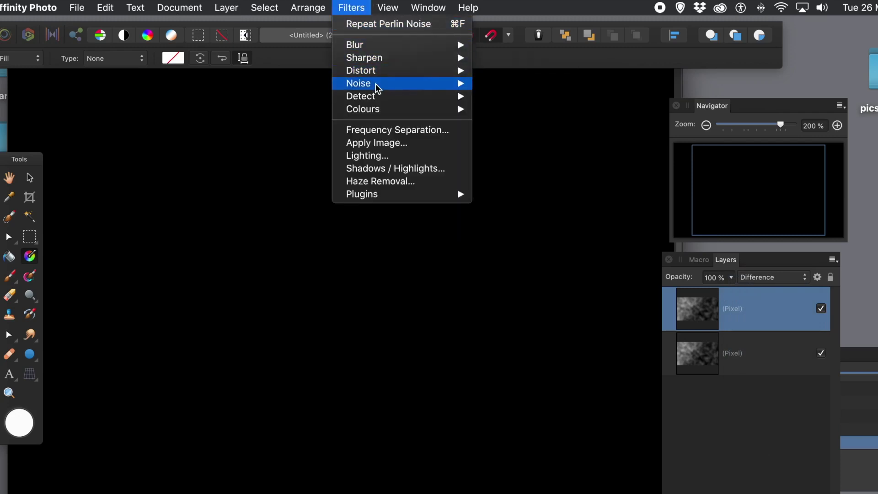
- Apply fresh Perlin Noise to the top layer at 3 octaves and Zoom 153.4 px
{"action": "mouse_move", "coordinate": [374, 84]}
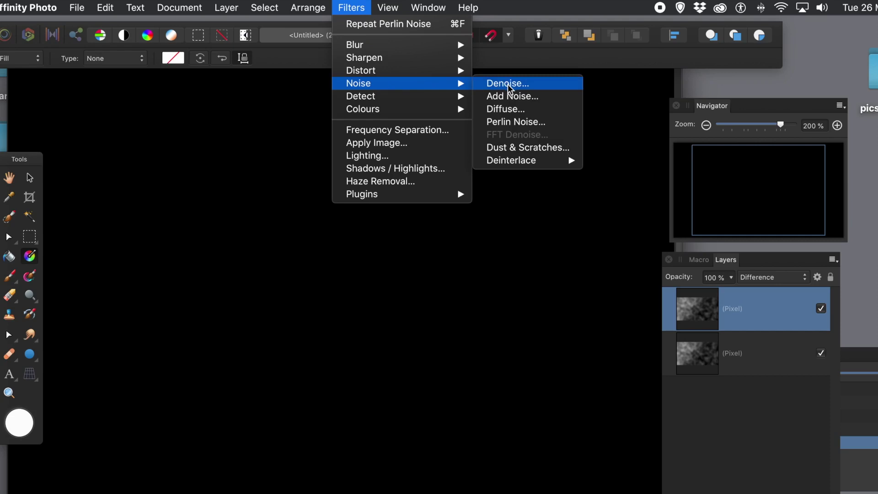
{"action": "left_click", "coordinate": [515, 121]}
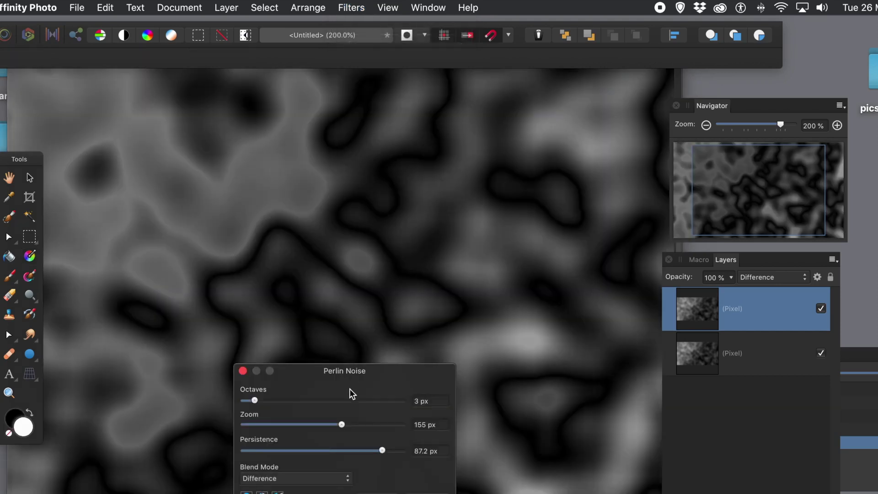
{"action": "mouse_move", "coordinate": [259, 398]}
{"action": "left_mouse_down"}
{"action": "mouse_move", "coordinate": [272, 399]}
{"action": "mouse_move", "coordinate": [255, 400]}
{"action": "left_mouse_up"}
{"action": "mouse_move", "coordinate": [350, 423]}
{"action": "left_mouse_down"}
{"action": "mouse_move", "coordinate": [365, 424]}
{"action": "mouse_move", "coordinate": [341, 425]}
{"action": "left_mouse_up"}
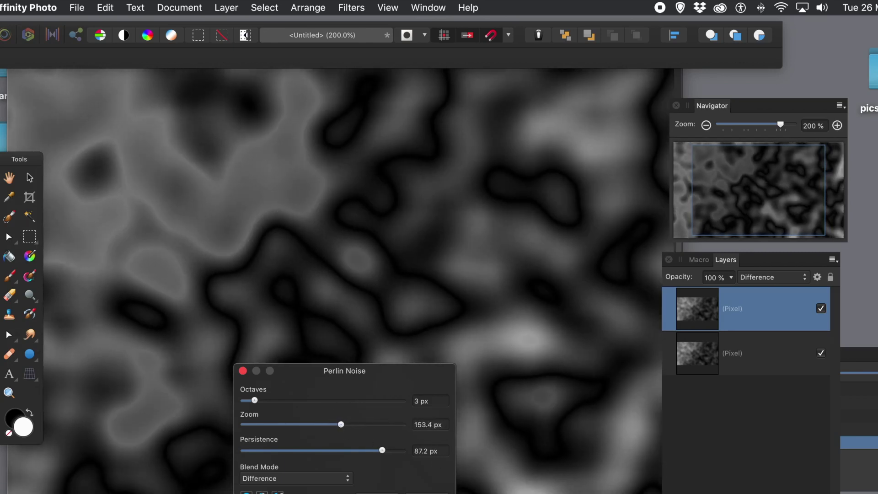
{"action": "key", "text": "Return"}
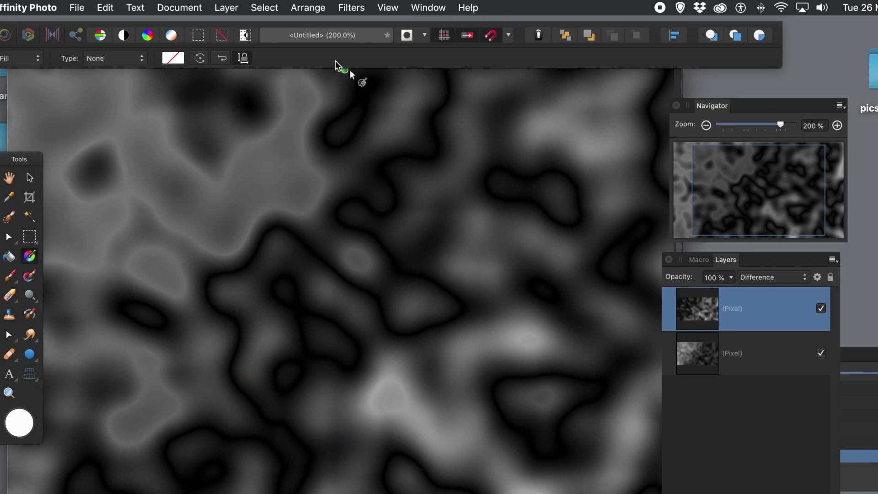
- Duplicate the top layer and apply Perlin Noise at 2 octaves, Zoom 53.9 px, persistence 87.2 px
{"action": "left_click", "coordinate": [231, 6]}
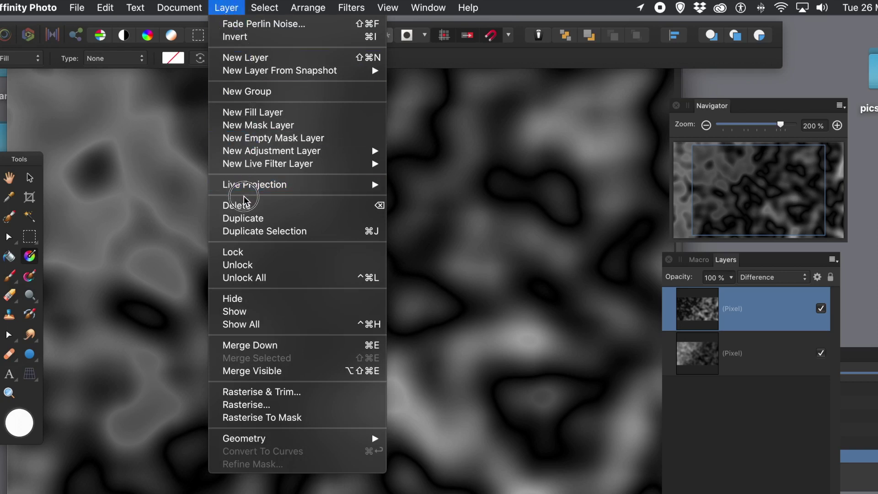
{"action": "left_click", "coordinate": [246, 222]}
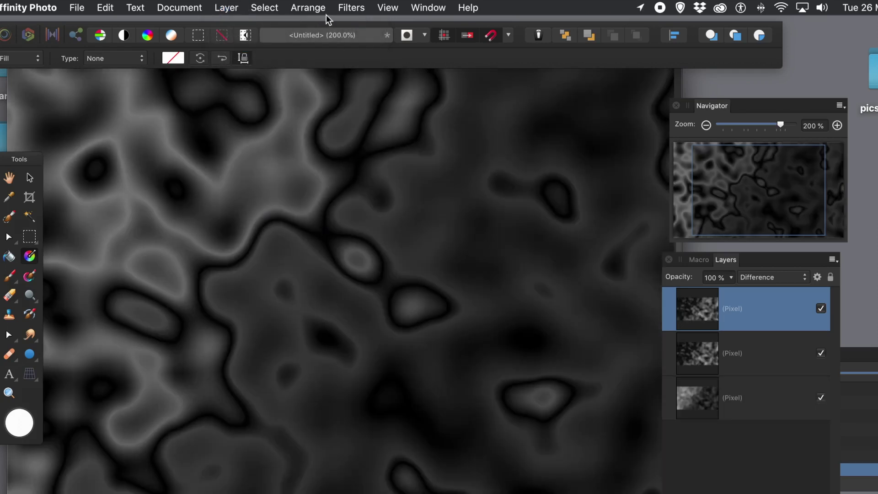
{"action": "left_click", "coordinate": [359, 12]}
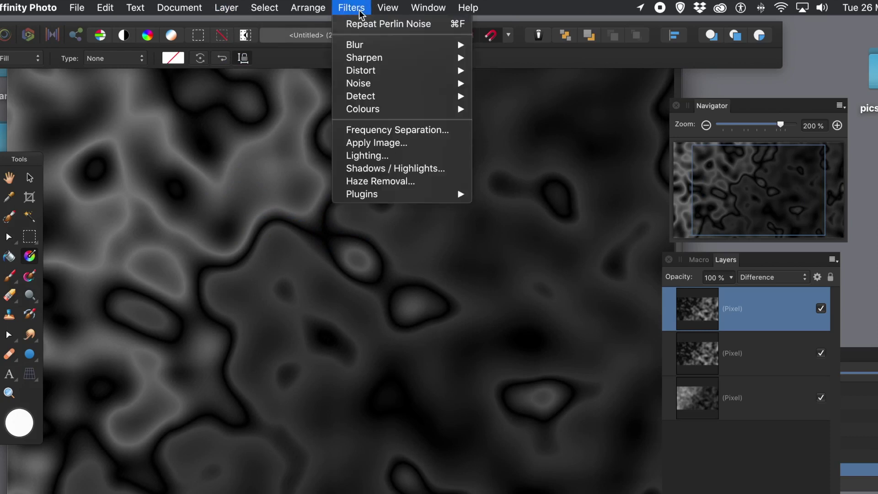
{"action": "mouse_move", "coordinate": [368, 85]}
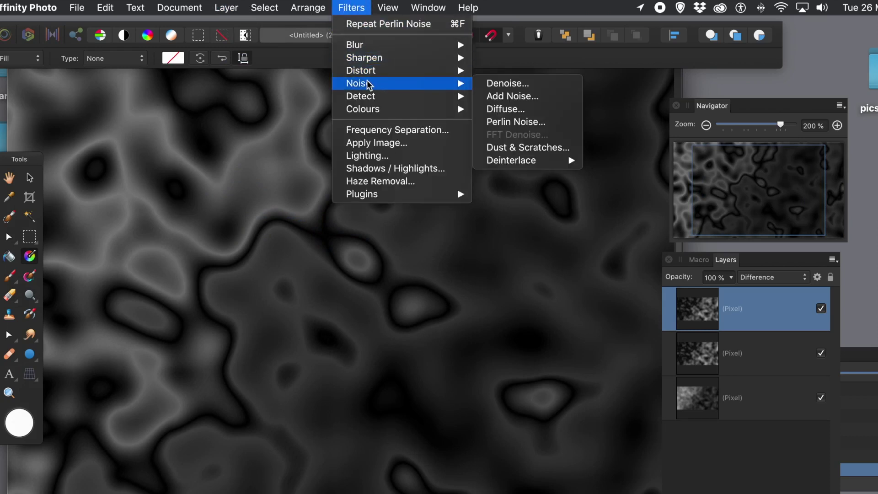
{"action": "left_click", "coordinate": [499, 120]}
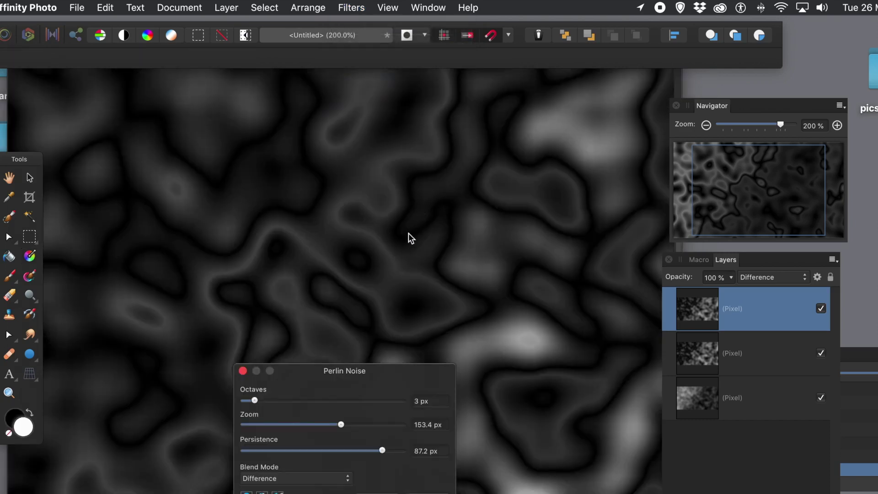
{"action": "left_click_drag", "start_coordinate": [340, 425], "coordinate": [321, 425]}
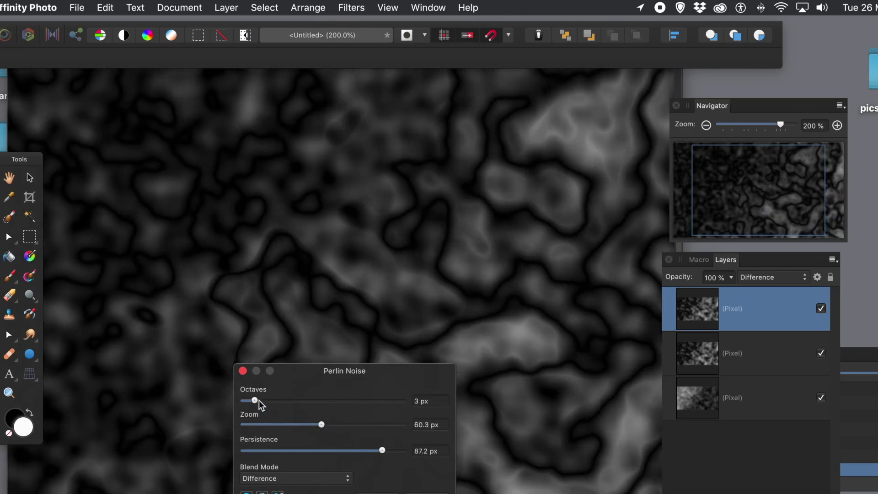
{"action": "left_click_drag", "start_coordinate": [252, 401], "coordinate": [255, 401]}
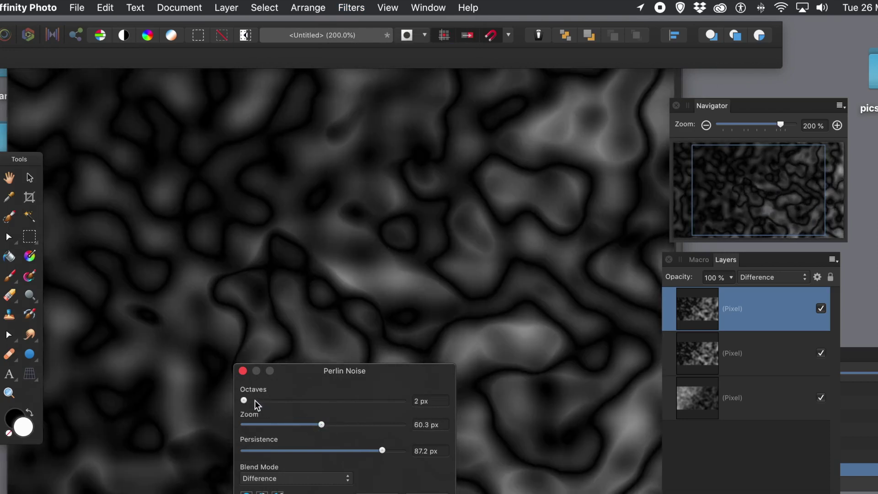
{"action": "left_click_drag", "start_coordinate": [324, 425], "coordinate": [320, 424]}
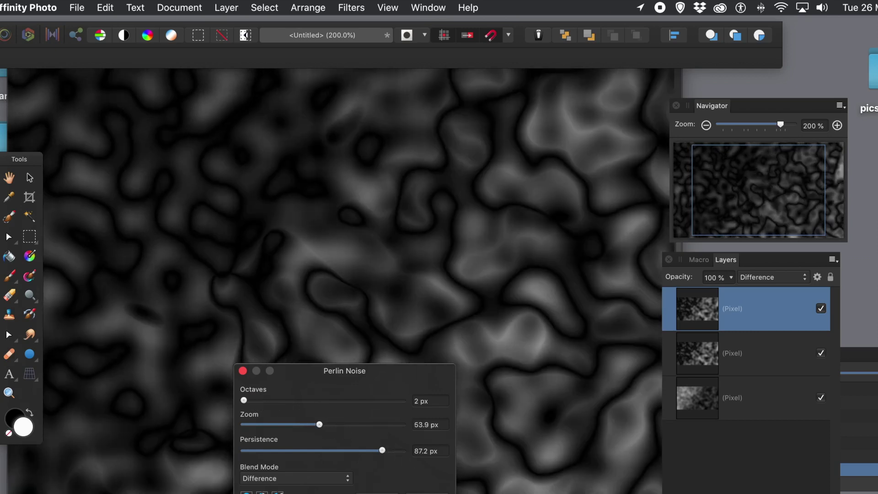
{"action": "key", "text": "g"}
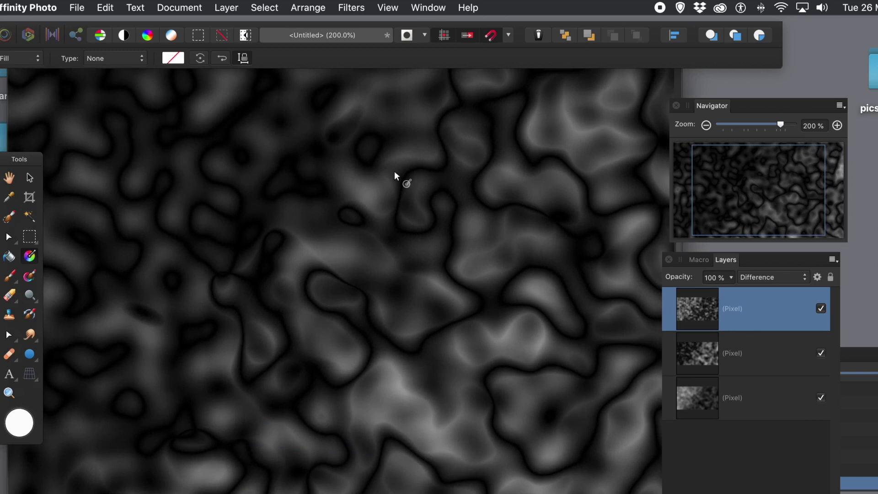
{"action": "left_click", "coordinate": [236, 8]}
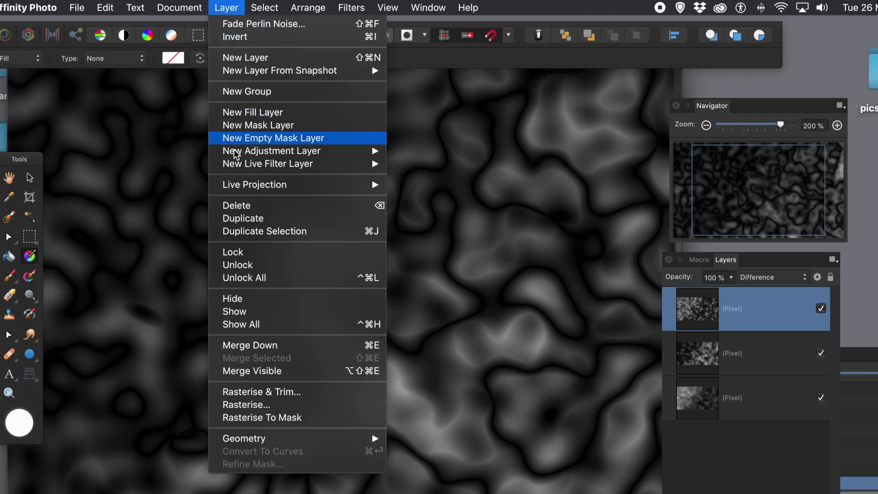
- Duplicate the top layer and apply Perlin Noise at 3 octaves, Zoom 43 px, persistence 74.9
{"action": "left_click", "coordinate": [242, 221]}
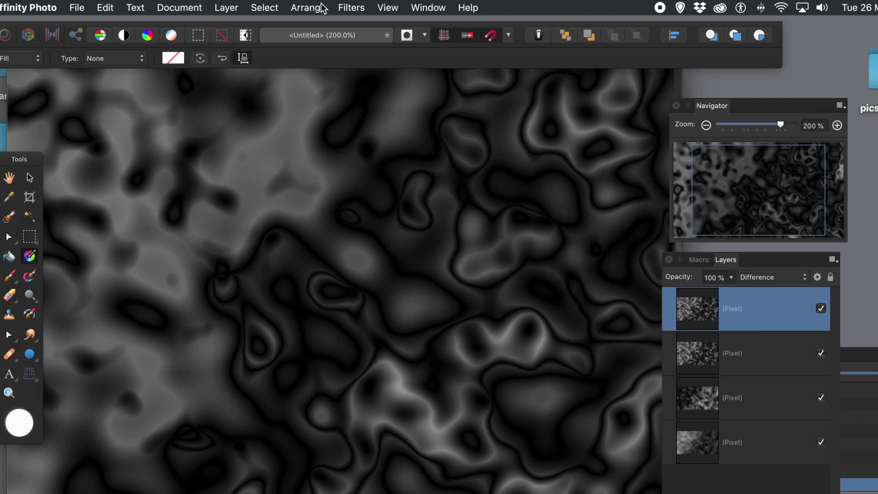
{"action": "left_click", "coordinate": [352, 9]}
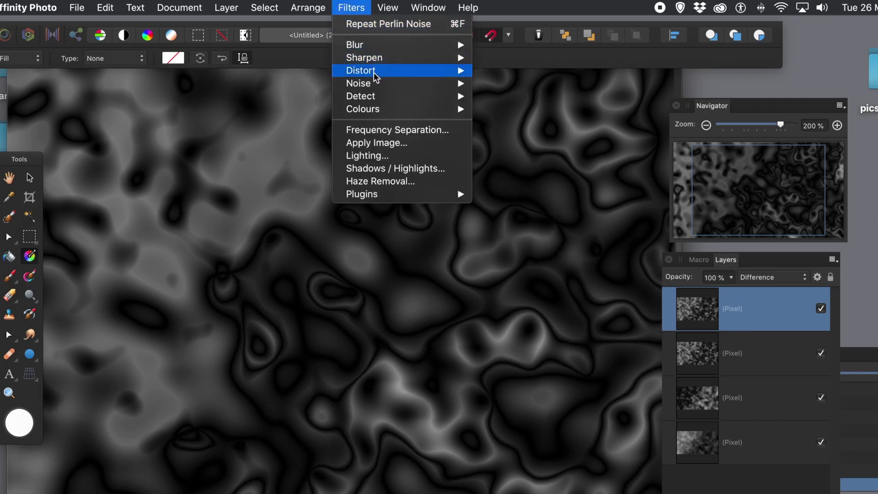
{"action": "mouse_move", "coordinate": [372, 83]}
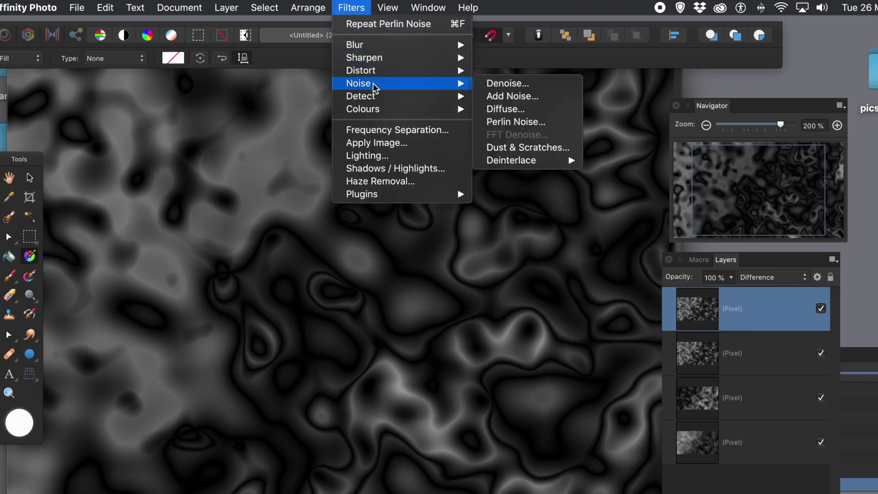
{"action": "left_click", "coordinate": [504, 122]}
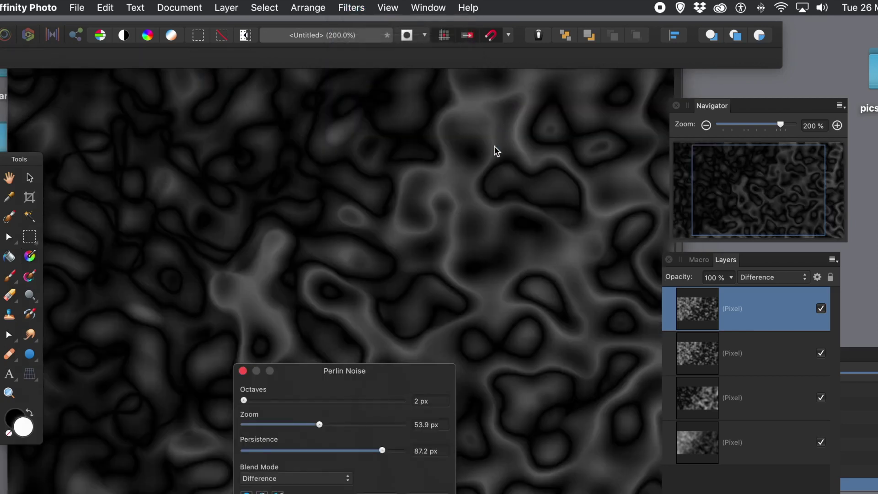
{"action": "left_click_drag", "start_coordinate": [330, 425], "coordinate": [307, 425]}
{"action": "left_click_drag", "start_coordinate": [378, 450], "coordinate": [363, 450]}
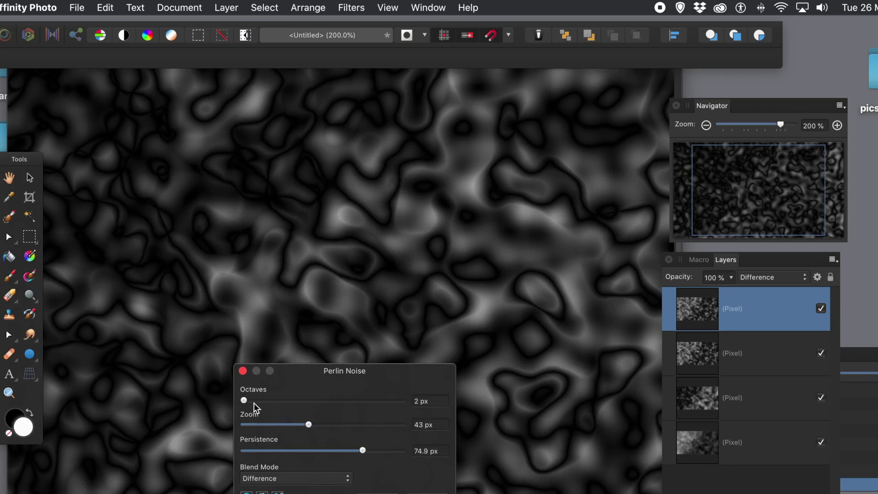
{"action": "left_click_drag", "start_coordinate": [248, 399], "coordinate": [260, 400]}
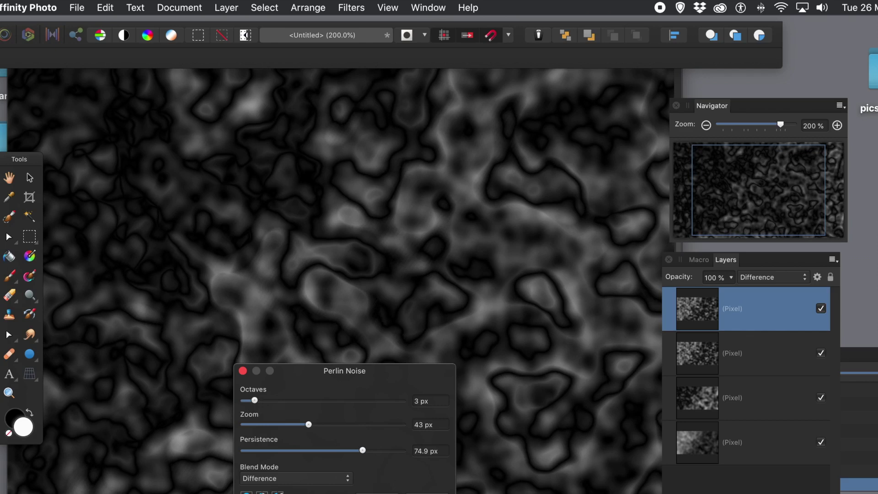
{"action": "key", "text": "Return"}
{"action": "key", "text": "g"}
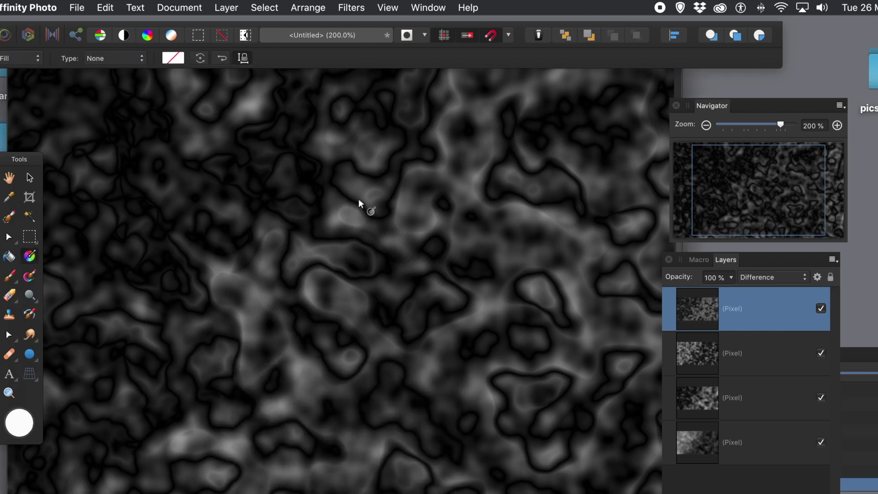
- Duplicate the top layer and apply Perlin Noise at 5 octaves, Zoom 119.6 px, persistence 81
{"action": "left_click", "coordinate": [227, 6]}
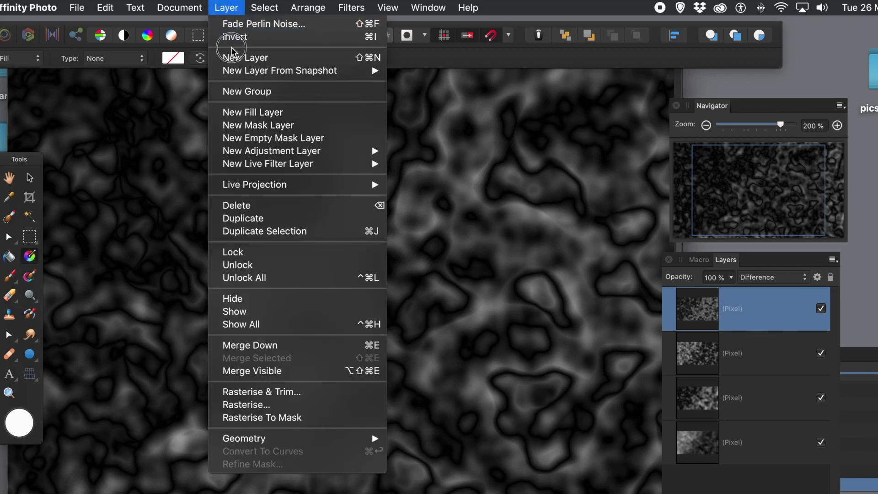
{"action": "left_click", "coordinate": [238, 219]}
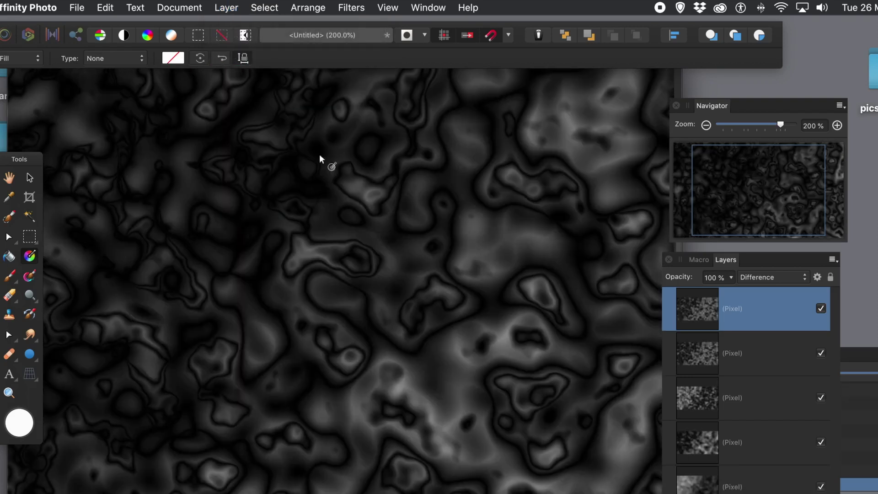
{"action": "left_click", "coordinate": [350, 8]}
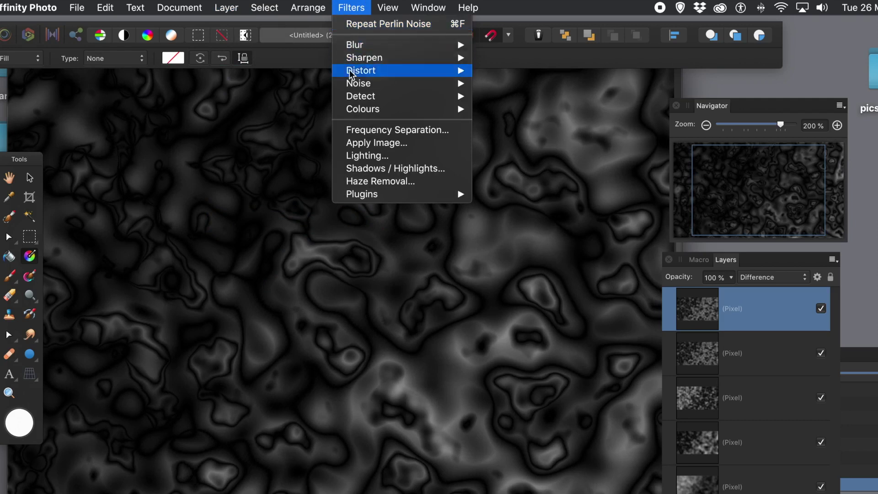
{"action": "mouse_move", "coordinate": [352, 82]}
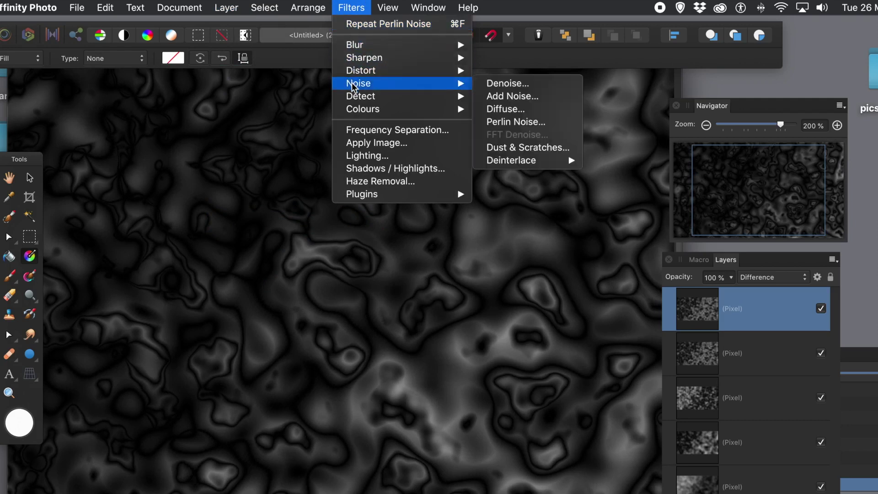
{"action": "left_click", "coordinate": [499, 122]}
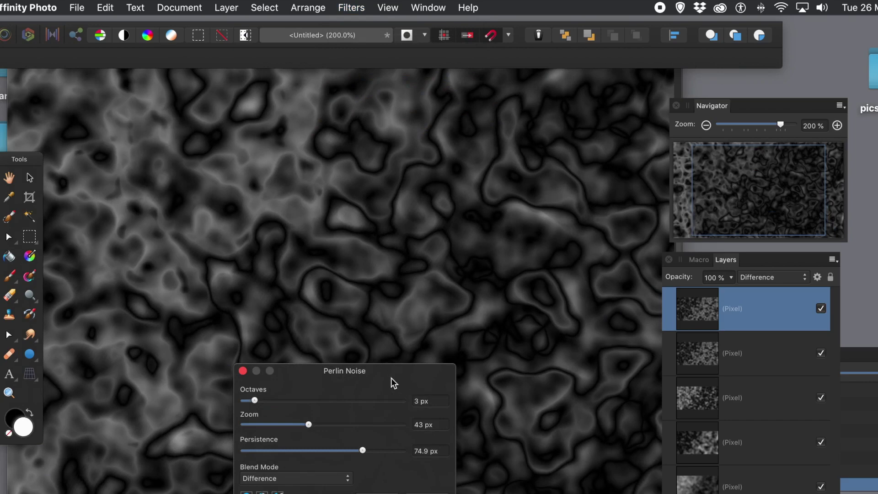
{"action": "left_click_drag", "start_coordinate": [312, 426], "coordinate": [336, 425]}
{"action": "left_click_drag", "start_coordinate": [254, 401], "coordinate": [282, 402]}
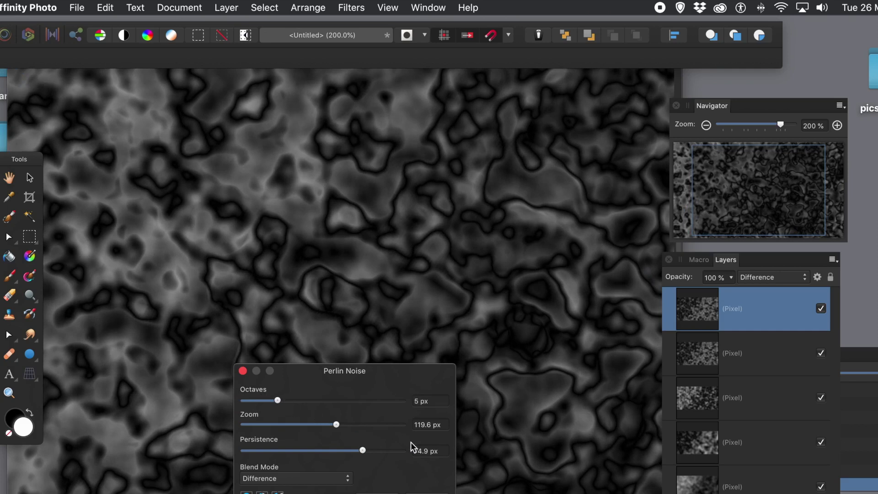
{"action": "left_click_drag", "start_coordinate": [368, 452], "coordinate": [373, 450]}
{"action": "key", "text": "g"}
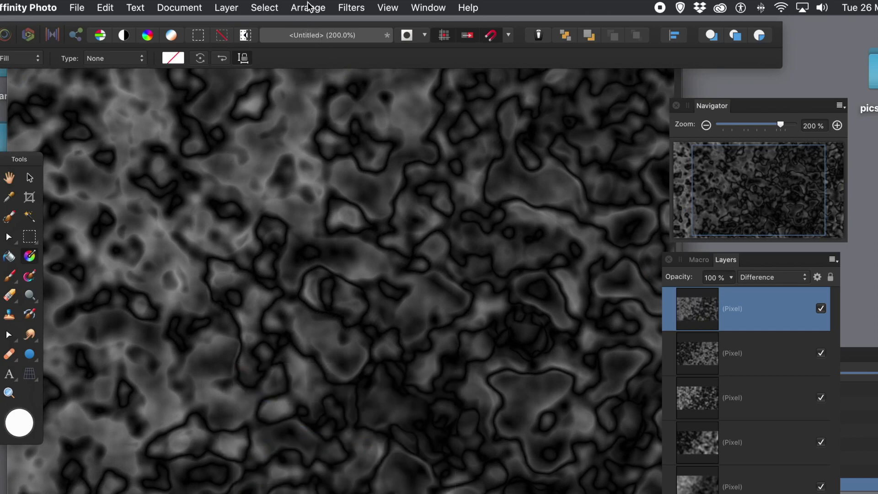
- Duplicate the top layer and apply Perlin Noise at 7 octaves, Zoom 97.9 px, persistence 81
{"action": "left_click", "coordinate": [226, 8]}
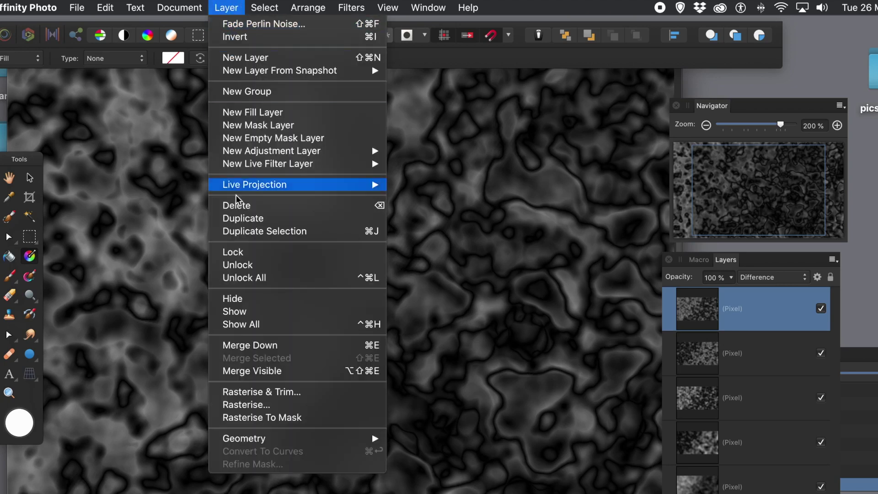
{"action": "left_click", "coordinate": [243, 213]}
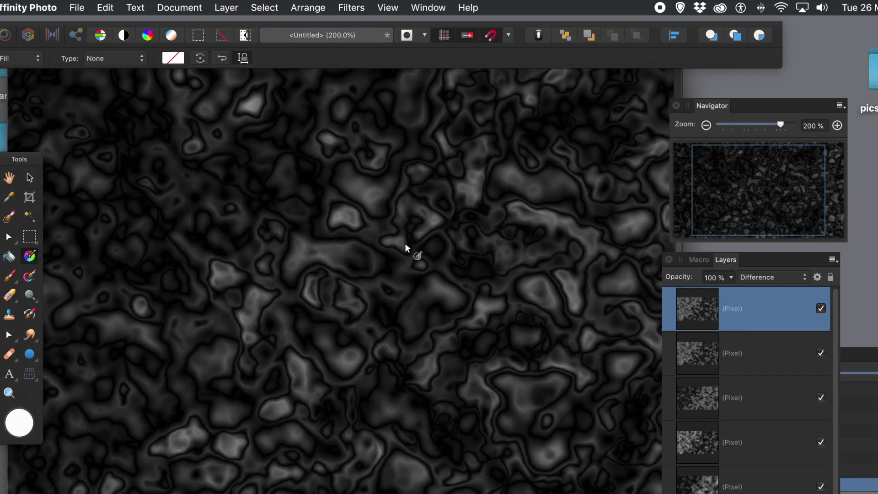
{"action": "left_click", "coordinate": [362, 8]}
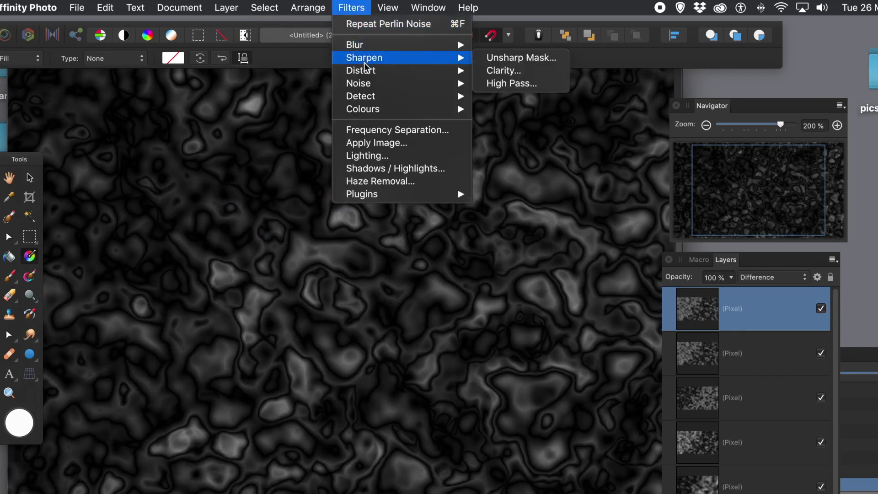
{"action": "mouse_move", "coordinate": [367, 82]}
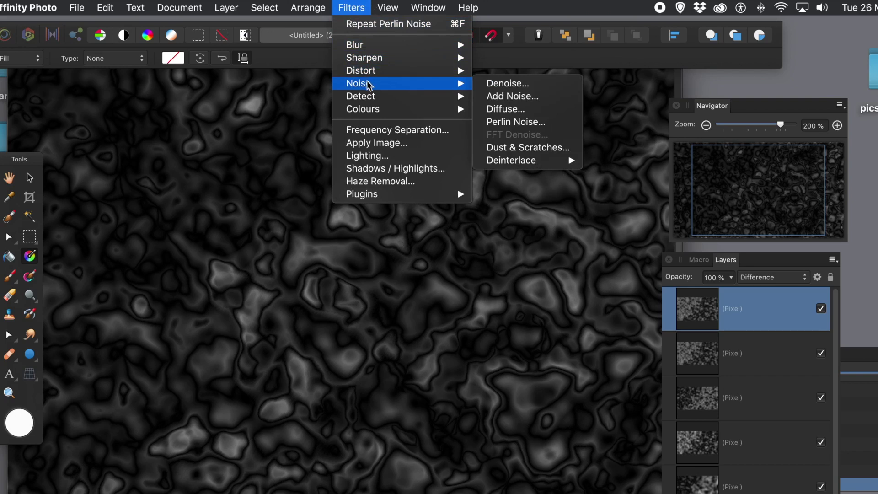
{"action": "left_click", "coordinate": [526, 122]}
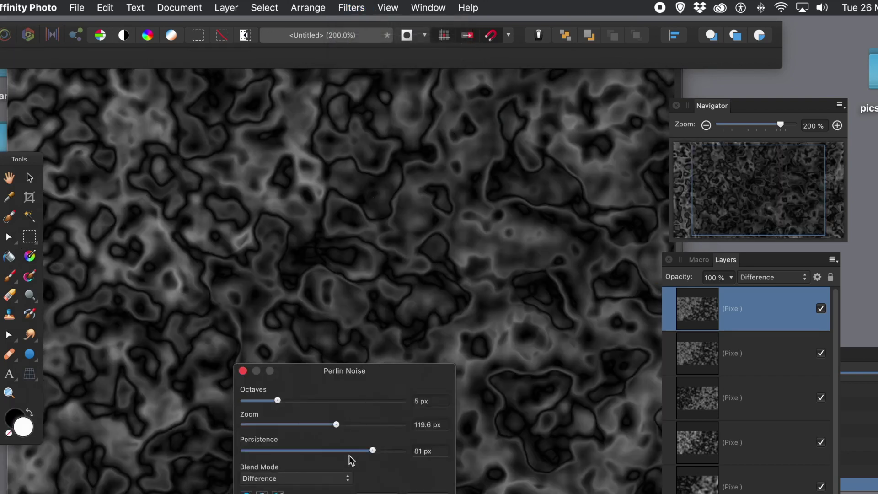
{"action": "left_click_drag", "start_coordinate": [355, 424], "coordinate": [332, 421]}
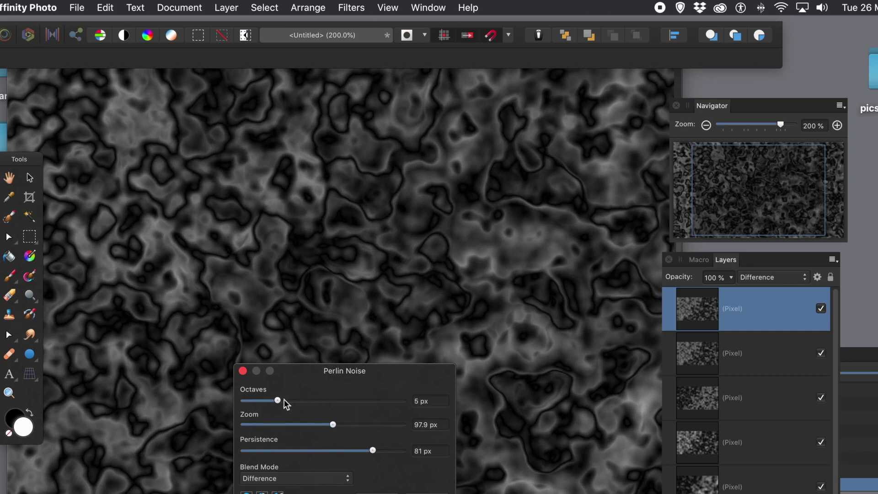
{"action": "mouse_move", "coordinate": [284, 398]}
{"action": "left_mouse_down"}
{"action": "mouse_move", "coordinate": [295, 399]}
{"action": "mouse_move", "coordinate": [261, 399]}
{"action": "mouse_move", "coordinate": [309, 400]}
{"action": "mouse_move", "coordinate": [301, 400]}
{"action": "left_mouse_up"}
{"action": "left_click", "coordinate": [427, 493]}
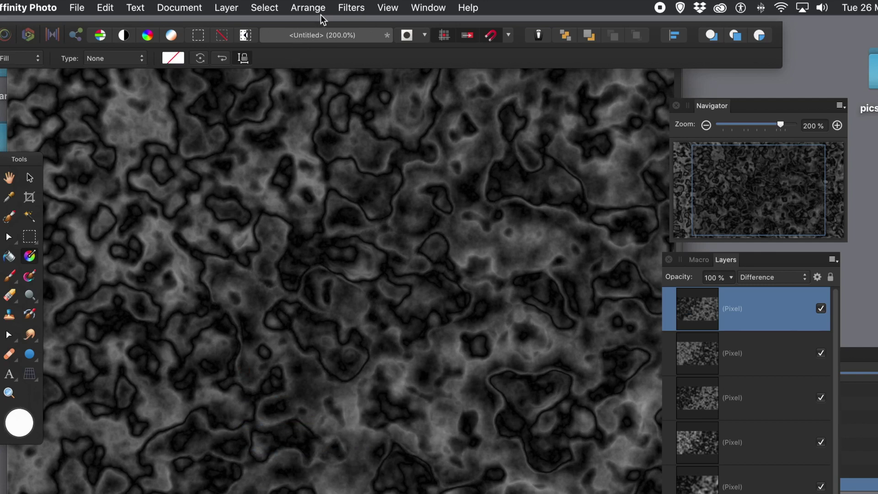
{"action": "left_click", "coordinate": [226, 7]}
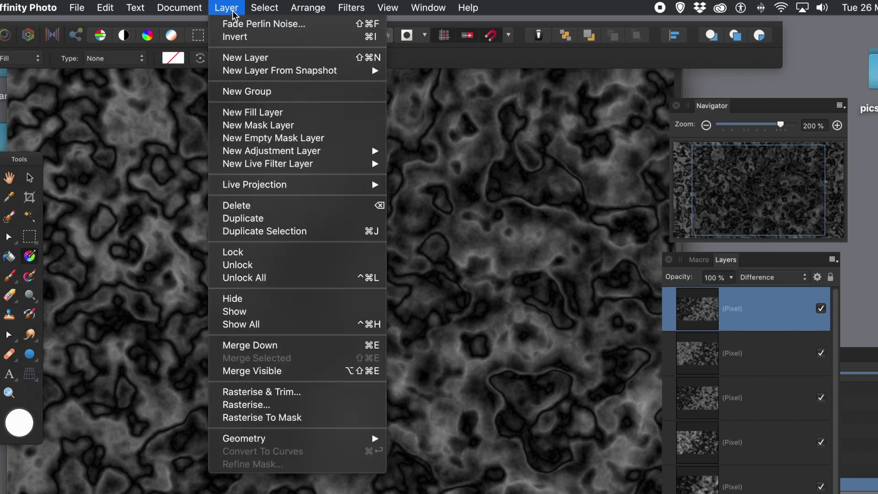
- Duplicate the top layer, apply Difference Perlin Noise at 2 octaves, 90.6 px persistence, then review the macro
{"action": "left_click", "coordinate": [239, 218]}
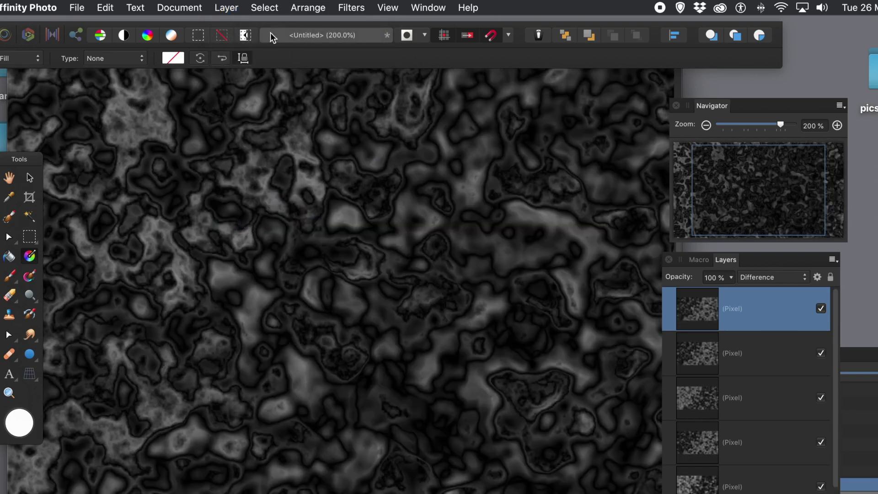
{"action": "left_click", "coordinate": [351, 7]}
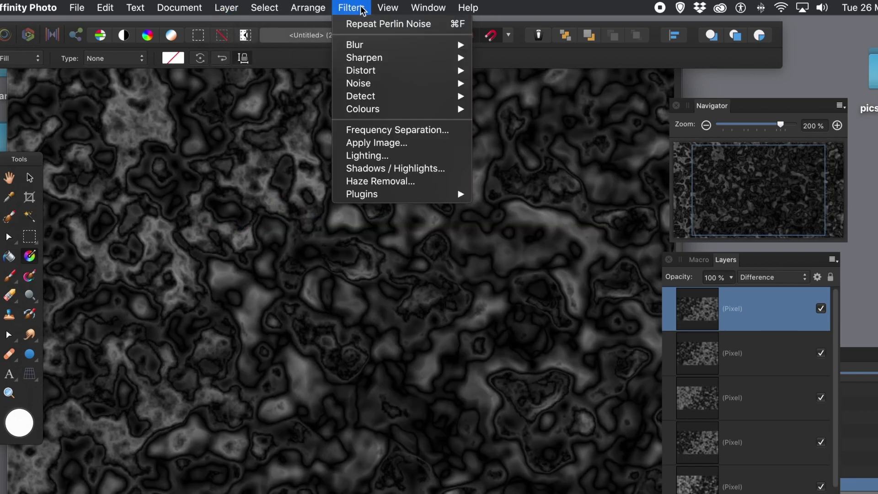
{"action": "mouse_move", "coordinate": [361, 82]}
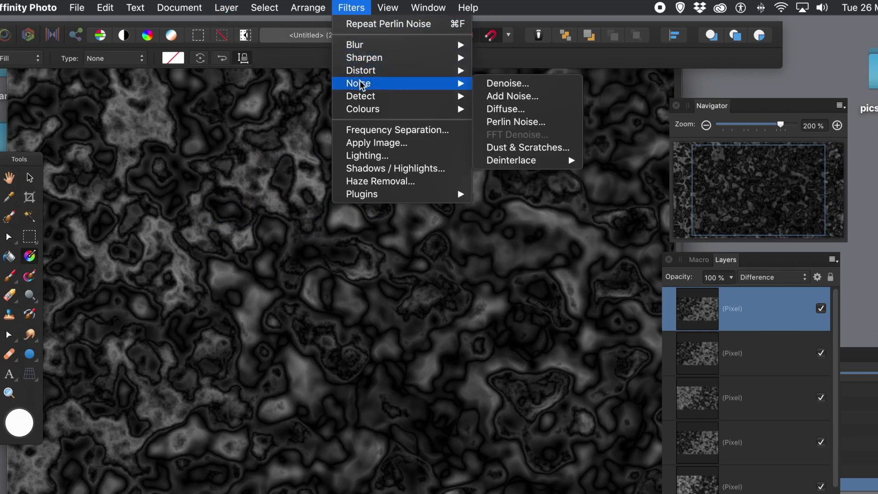
{"action": "left_click", "coordinate": [502, 123]}
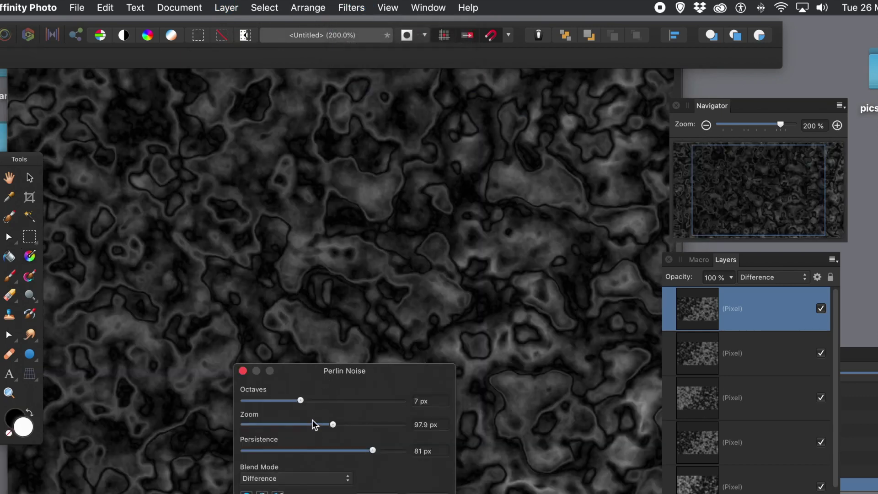
{"action": "left_click_drag", "start_coordinate": [344, 425], "coordinate": [365, 425]}
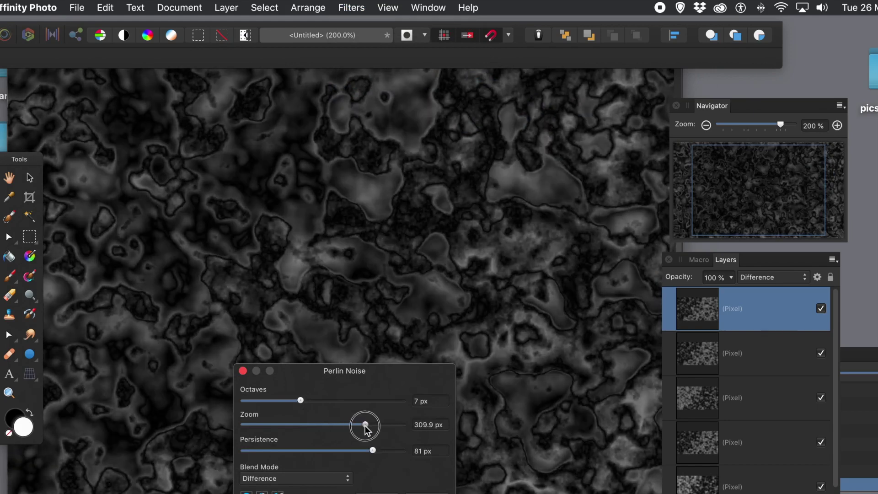
{"action": "left_click_drag", "start_coordinate": [301, 400], "coordinate": [250, 401]}
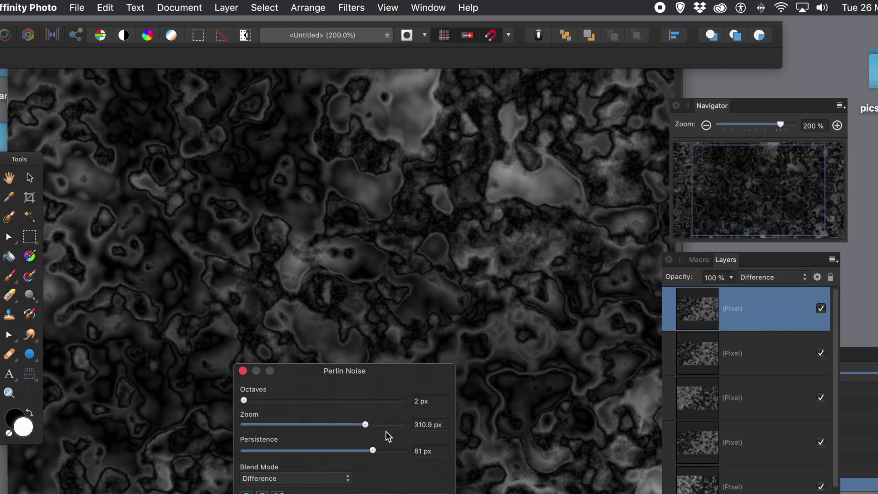
{"action": "left_click_drag", "start_coordinate": [378, 450], "coordinate": [388, 451]}
{"action": "left_click", "coordinate": [316, 480]}
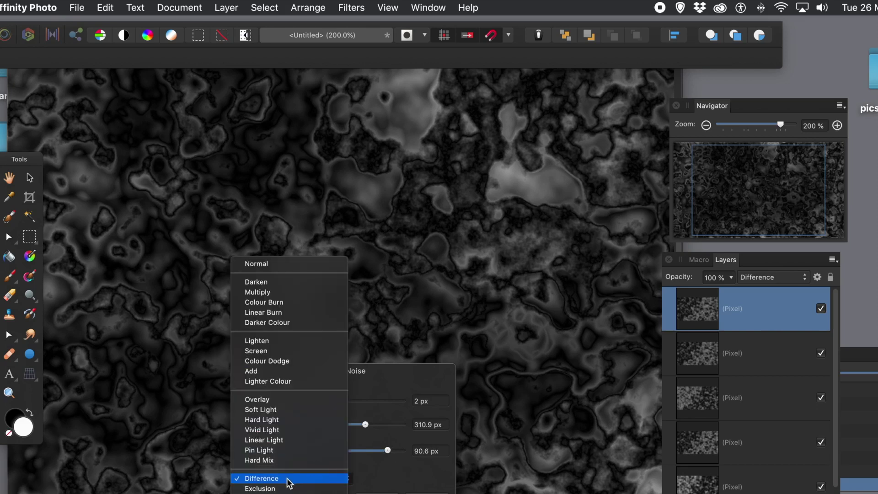
{"action": "left_click", "coordinate": [299, 479]}
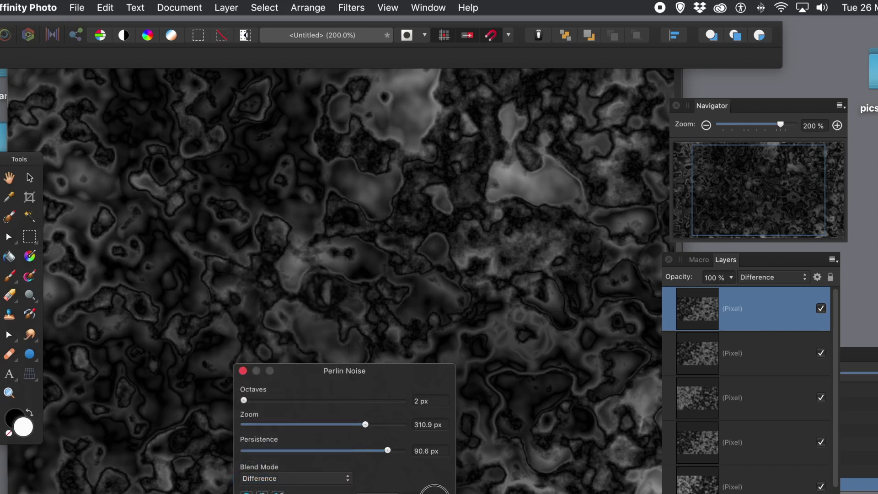
{"action": "left_click", "coordinate": [437, 488]}
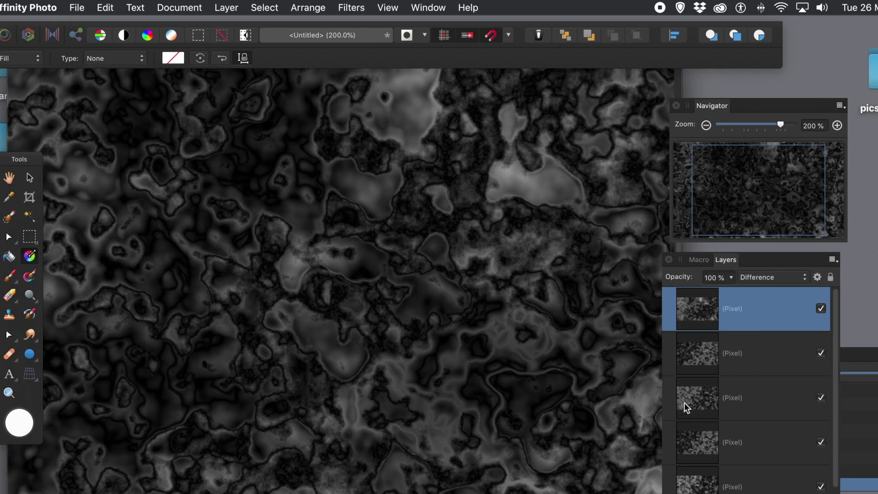
{"action": "left_click", "coordinate": [694, 260]}
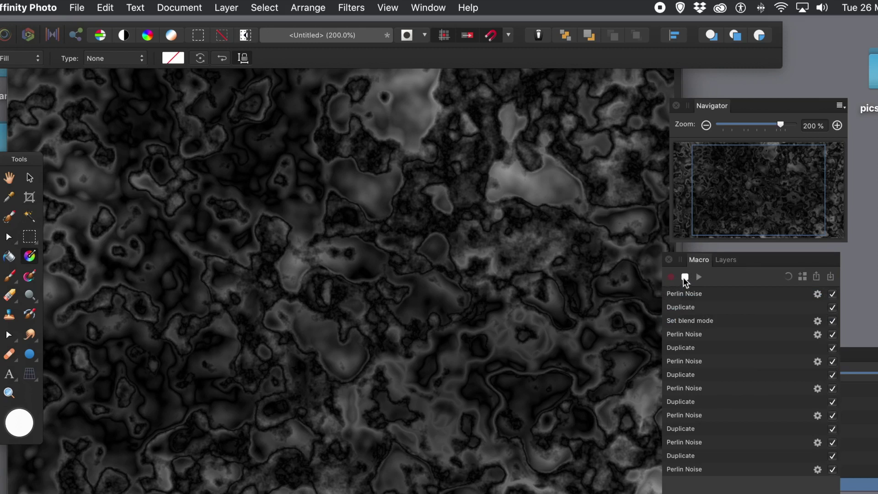
- Stop the macro recording and return to the Layers panel
{"action": "left_click", "coordinate": [684, 277]}
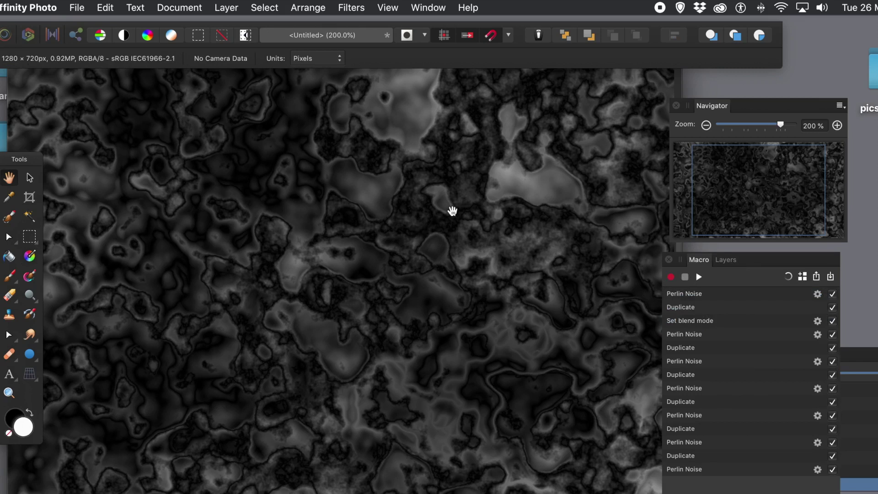
{"action": "left_click", "coordinate": [734, 260]}
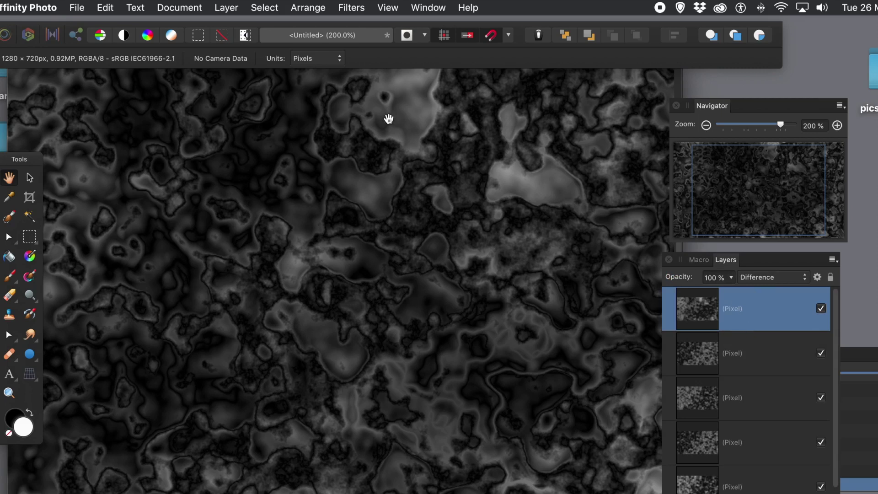
{"action": "left_click", "coordinate": [228, 8]}
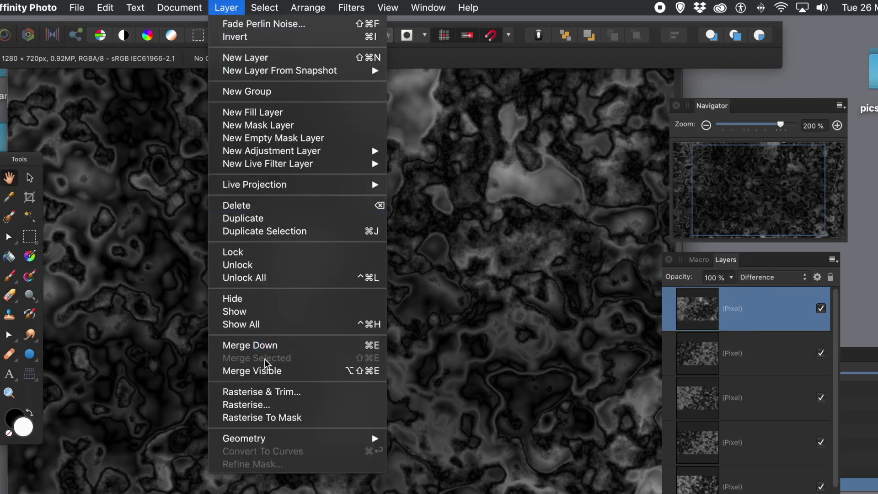
- Merge Visible into a new layer, then select all layers and merge them into one
{"action": "left_click", "coordinate": [265, 372]}
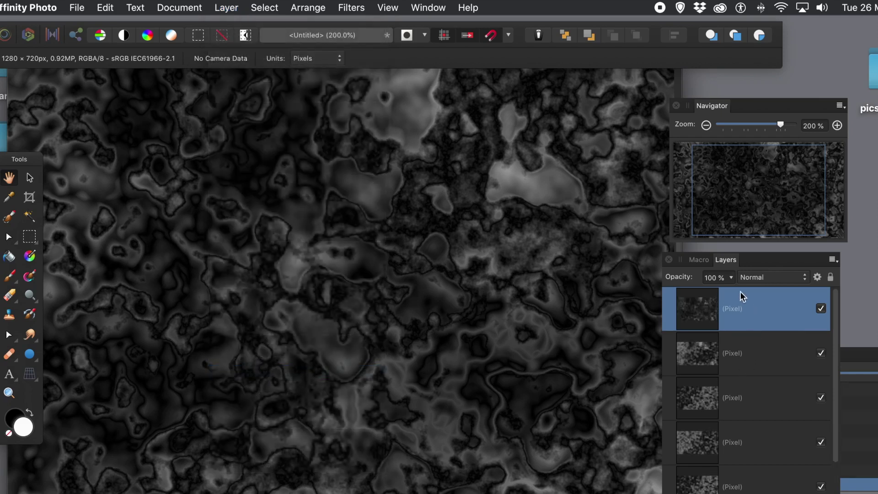
{"action": "left_click", "coordinate": [709, 357]}
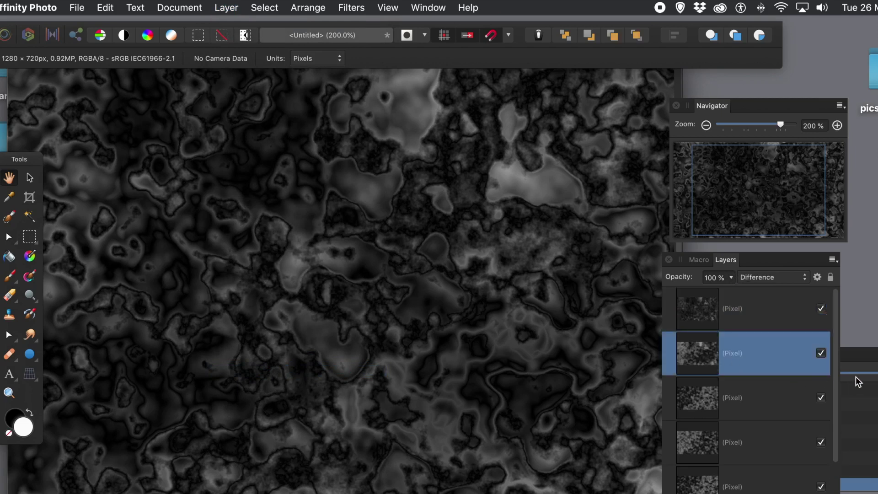
{"action": "left_click_drag", "start_coordinate": [836, 339], "coordinate": [814, 491]}
{"action": "key", "text": "super+alt+a"}
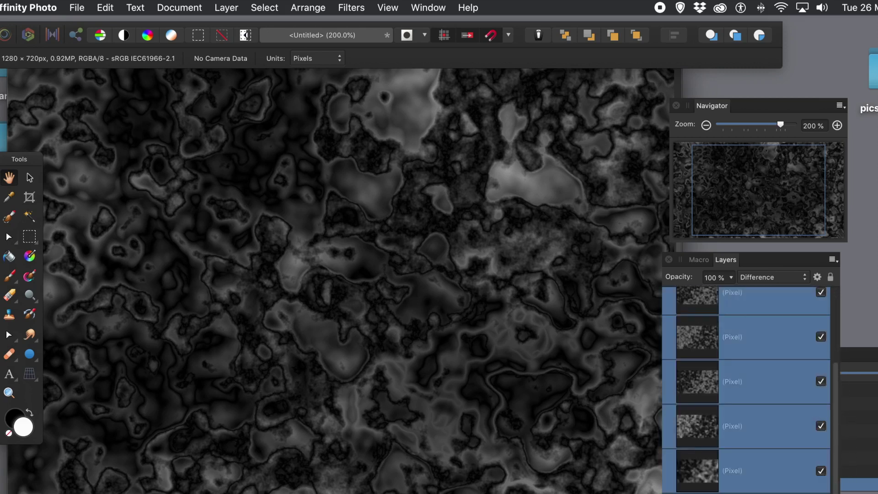
{"action": "key", "text": "super+e"}
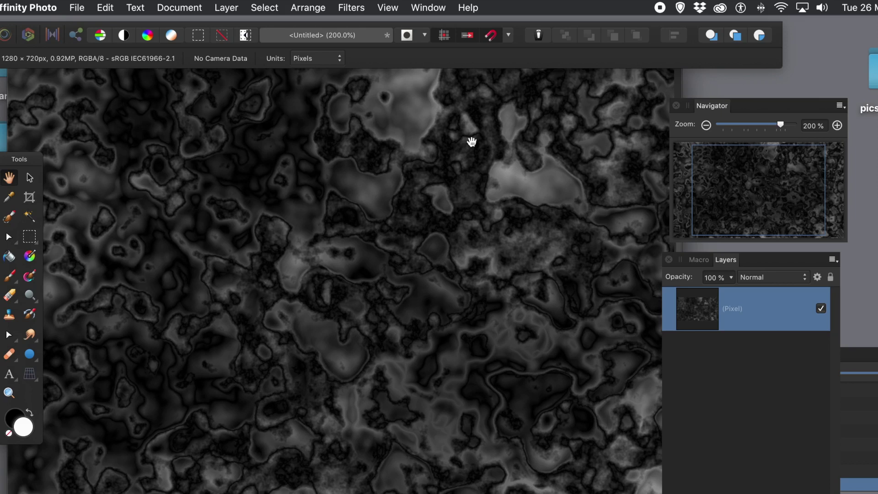
- Replay the recorded noise macro four times, then go back to the Layers panel
{"action": "left_click", "coordinate": [696, 260]}
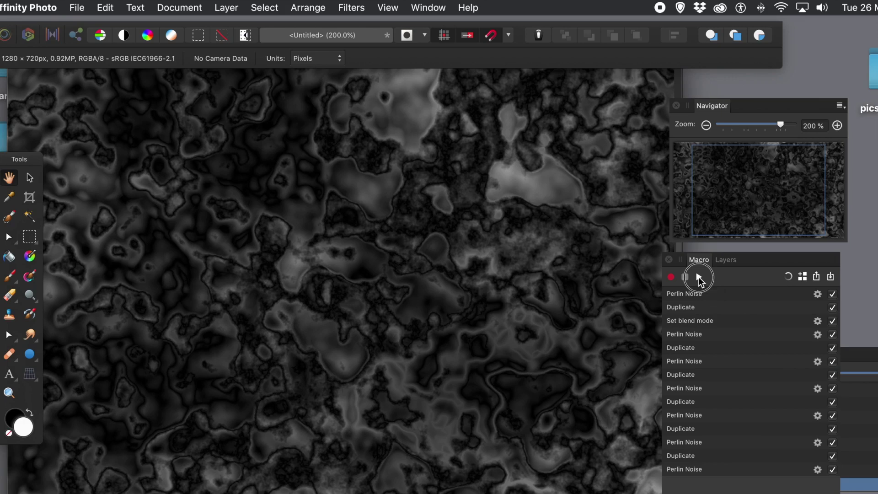
{"action": "left_click", "coordinate": [698, 277]}
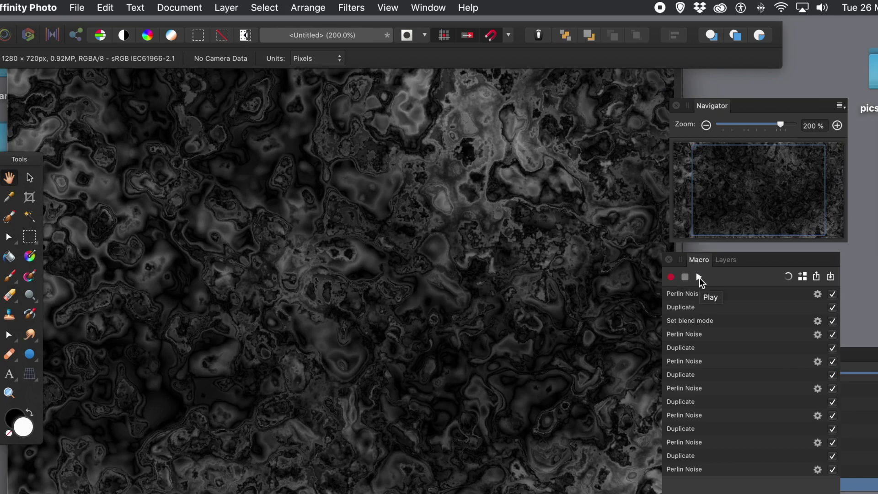
{"action": "left_click", "coordinate": [698, 277]}
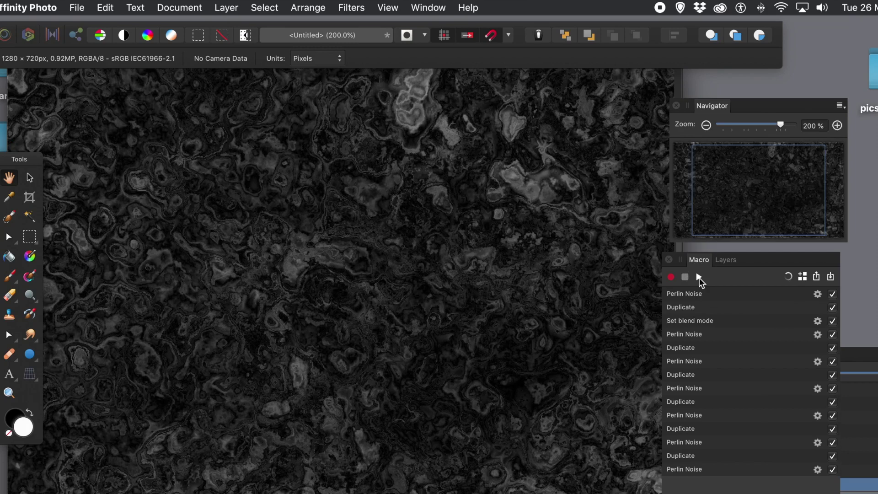
{"action": "left_click", "coordinate": [699, 277]}
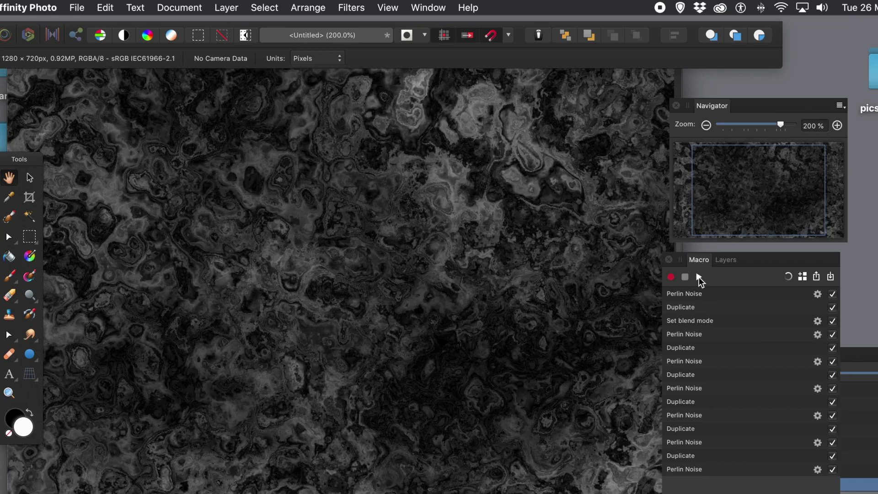
{"action": "left_click", "coordinate": [698, 277]}
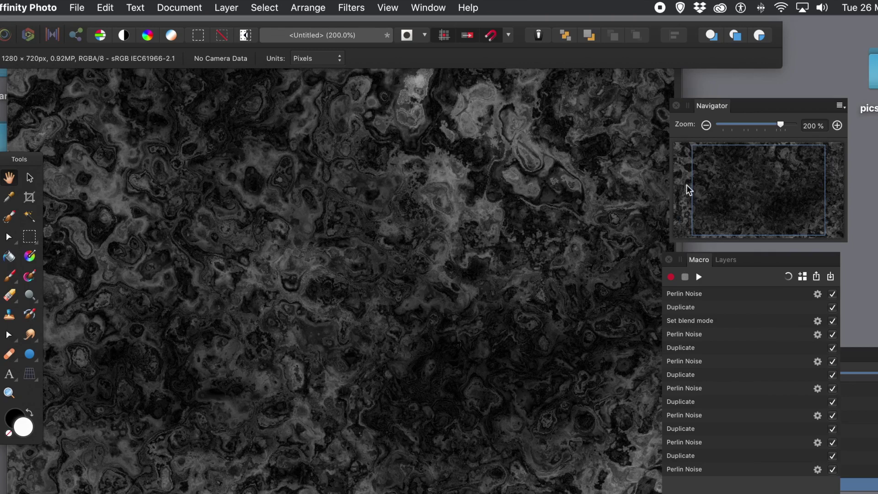
{"action": "left_click", "coordinate": [729, 260]}
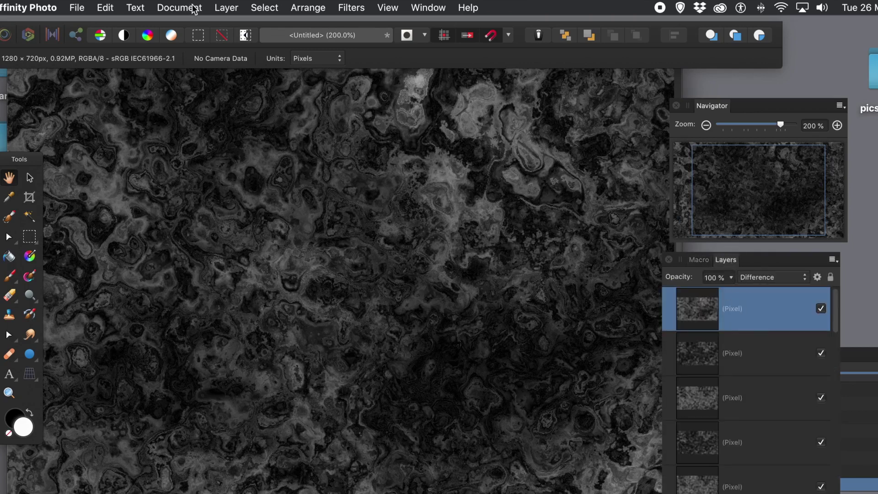
- Merge Down the top layer, then select all remaining layers and merge them together
{"action": "left_click", "coordinate": [227, 8]}
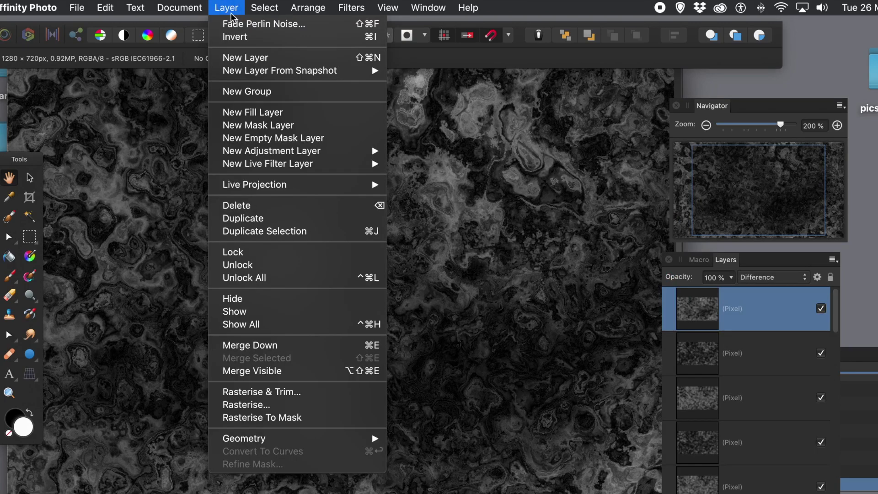
{"action": "left_click", "coordinate": [242, 344]}
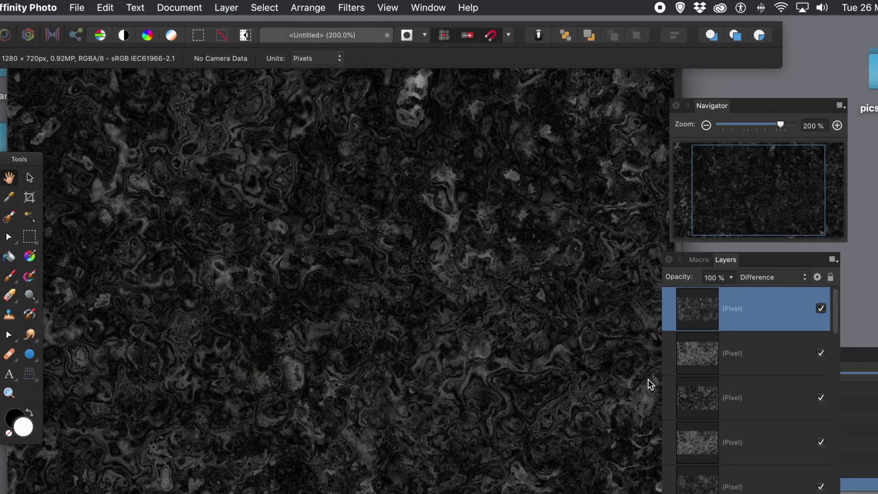
{"action": "left_click", "coordinate": [702, 349]}
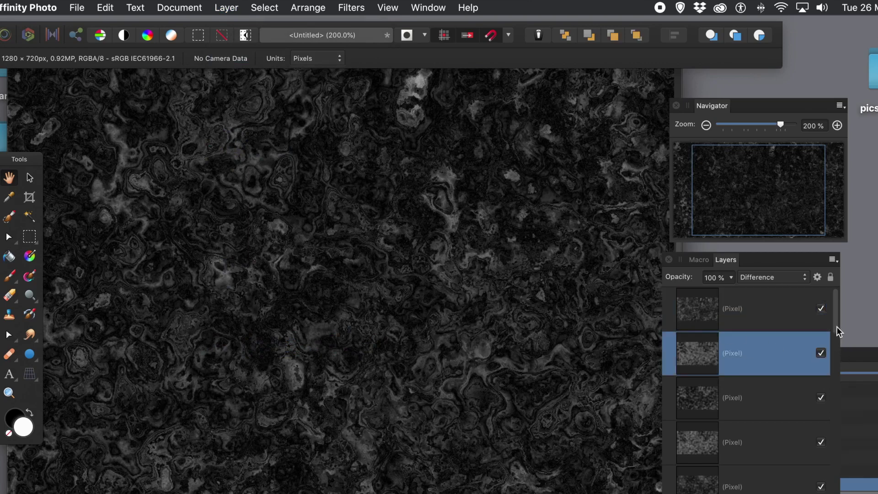
{"action": "scroll", "coordinate": [837, 326], "scroll_direction": "down", "scroll_amount": 1}
{"action": "left_click", "coordinate": [837, 336]}
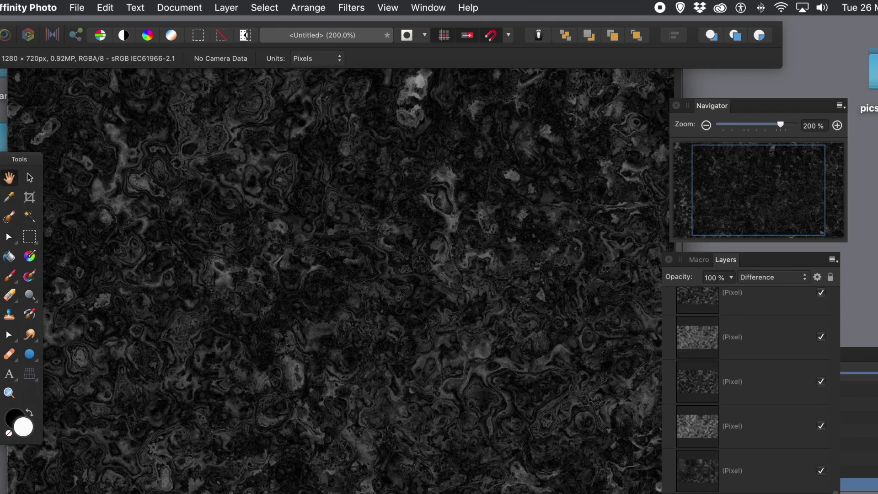
{"action": "key", "text": "alt+super+a"}
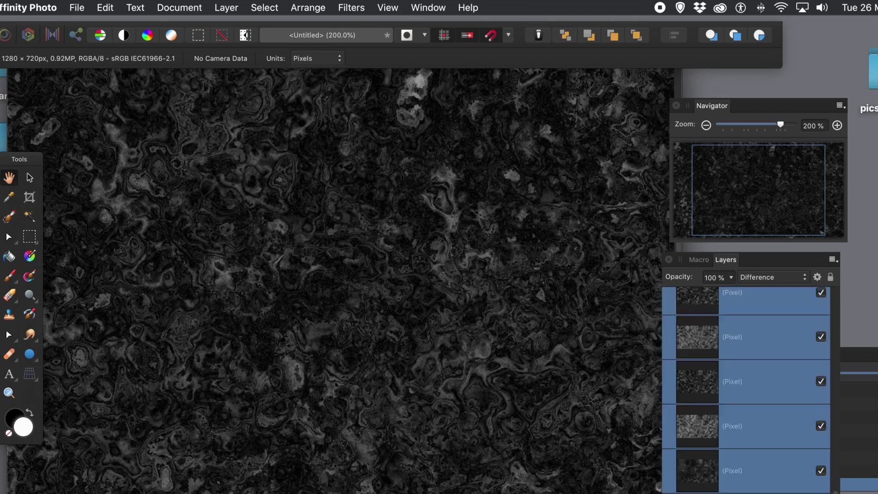
{"action": "key", "text": "super+e"}
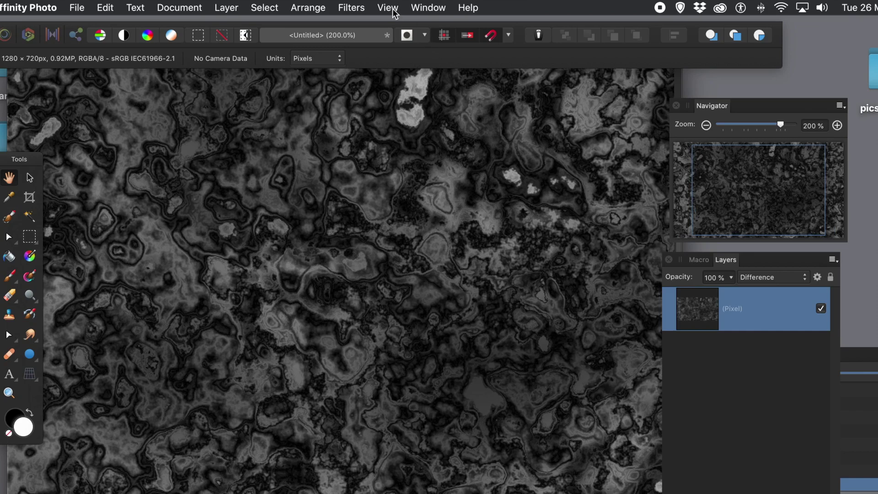
- Apply Colours > Auto Levels to the merged marble texture
{"action": "left_click", "coordinate": [355, 8]}
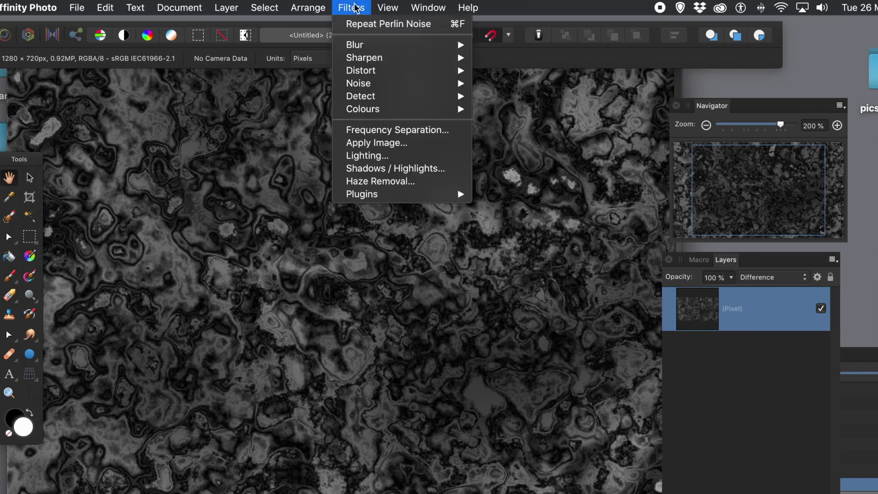
{"action": "mouse_move", "coordinate": [361, 110]}
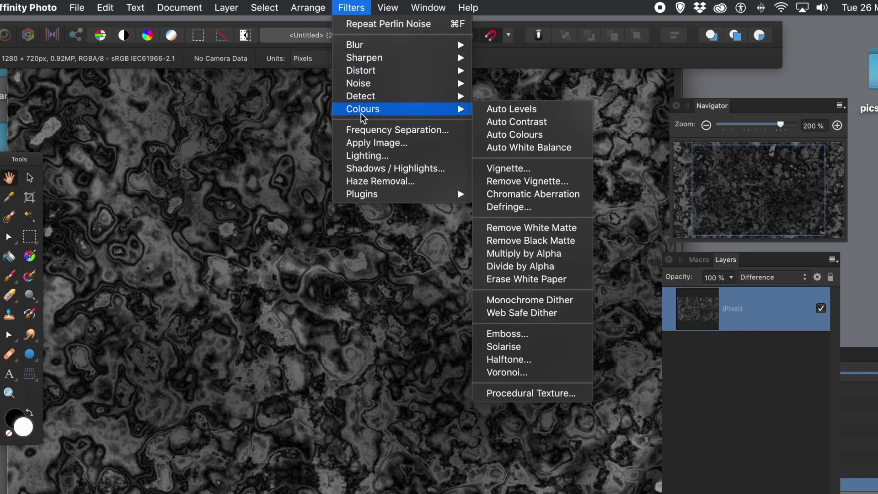
{"action": "left_click", "coordinate": [535, 112]}
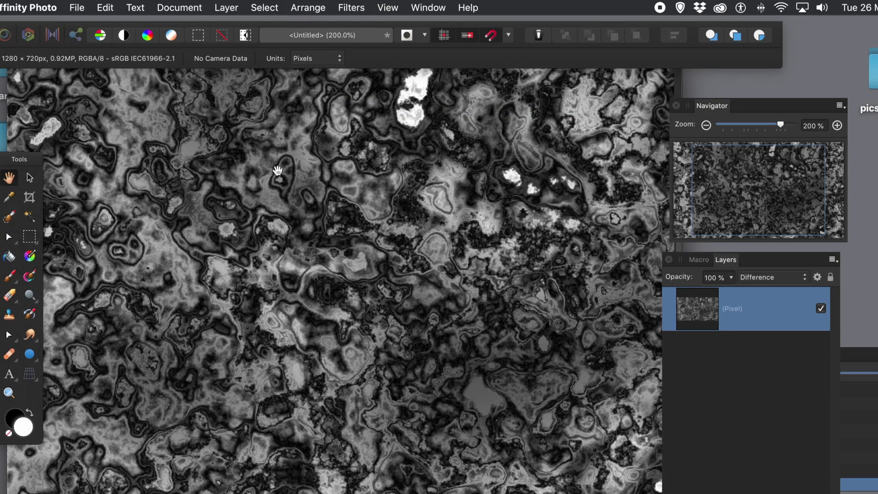
- Run the recorded macro twice over the levelled texture
{"action": "left_click", "coordinate": [700, 261]}
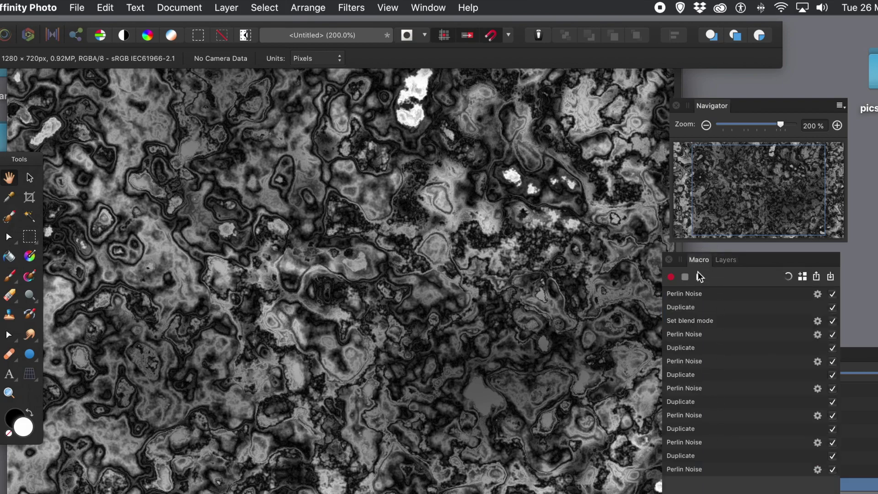
{"action": "left_click", "coordinate": [699, 276]}
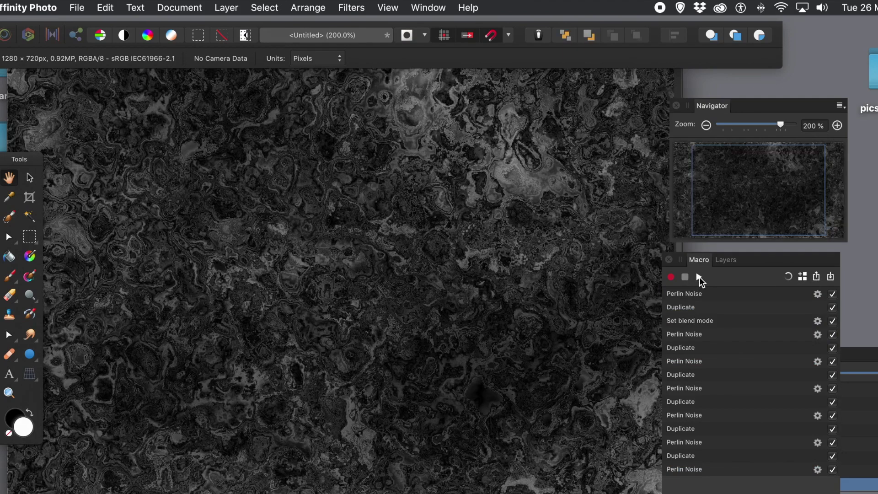
{"action": "left_click", "coordinate": [698, 276]}
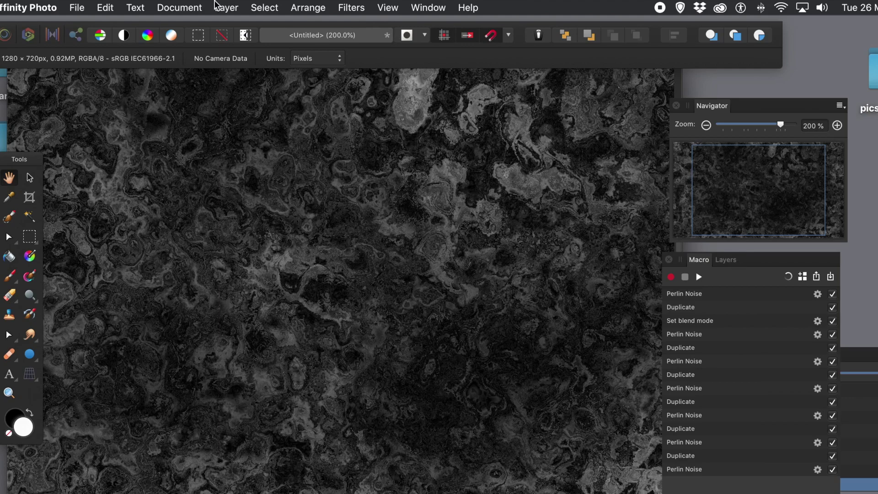
{"action": "left_click", "coordinate": [224, 10]}
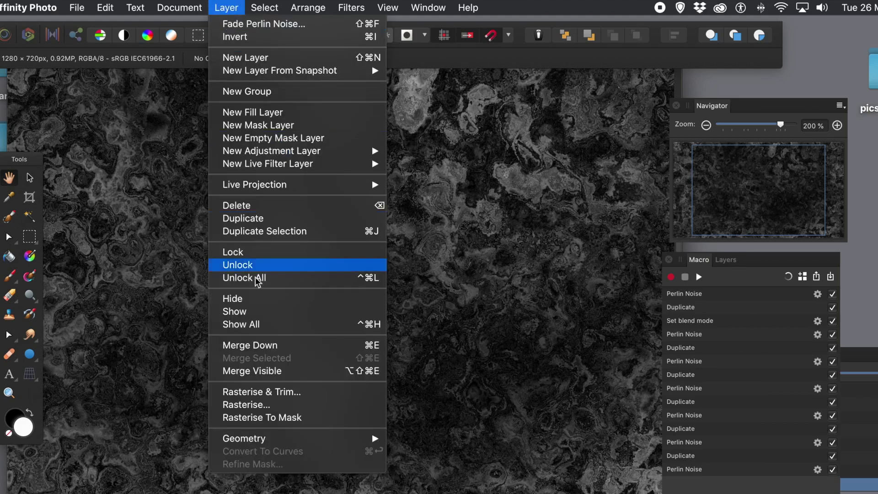
- Merge Visible, then select every layer and combine them into one Normal pixel layer
{"action": "left_click", "coordinate": [273, 372]}
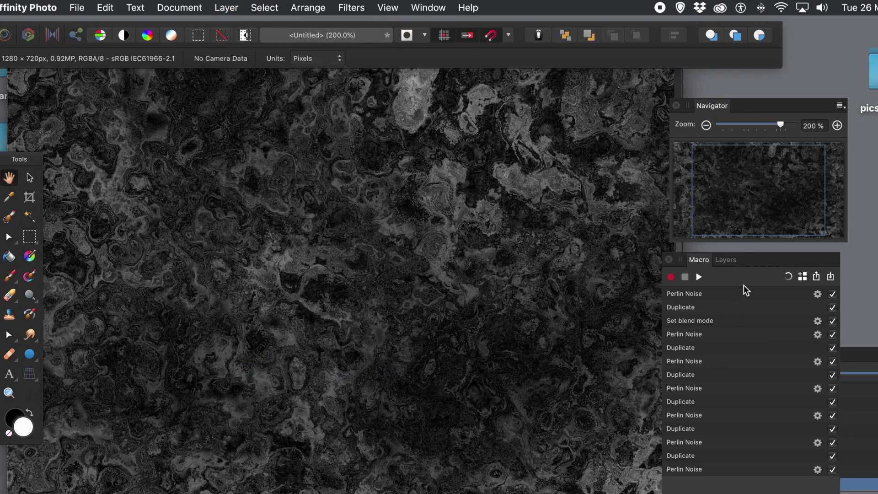
{"action": "left_click", "coordinate": [727, 260]}
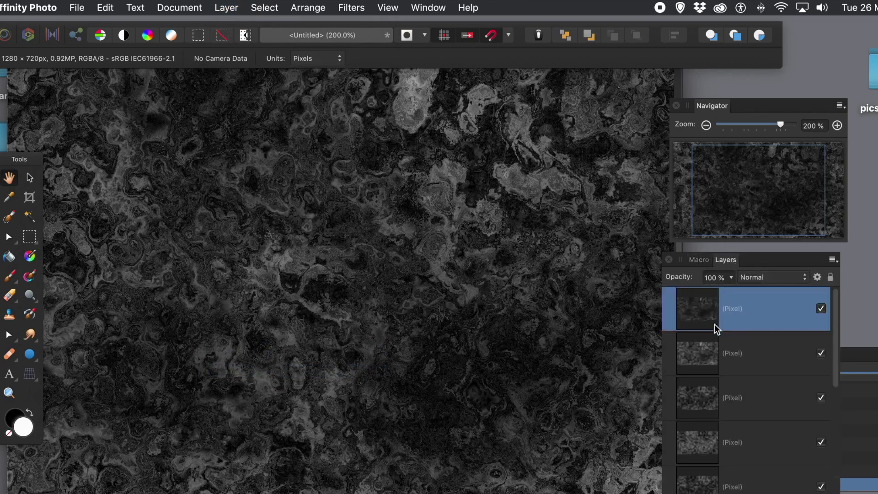
{"action": "left_click", "coordinate": [727, 351]}
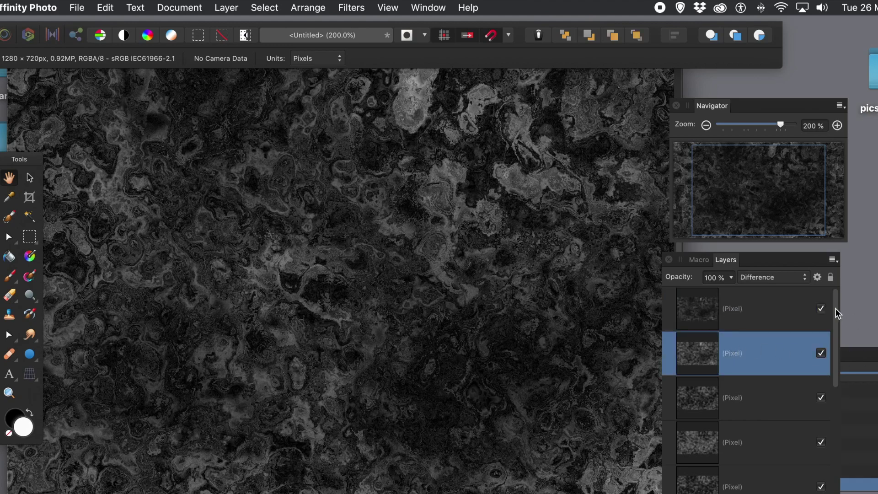
{"action": "left_click_drag", "start_coordinate": [833, 314], "coordinate": [834, 492]}
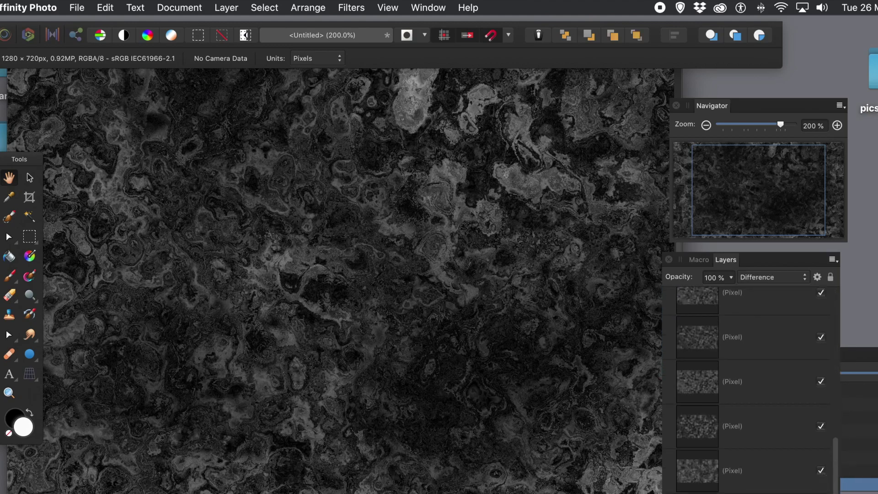
{"action": "key", "text": "super+alt+a"}
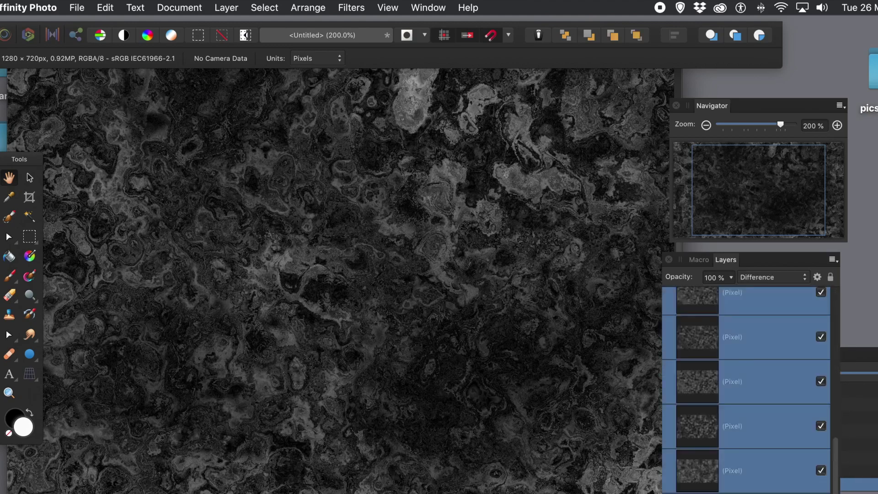
{"action": "key", "text": "super+shift+e"}
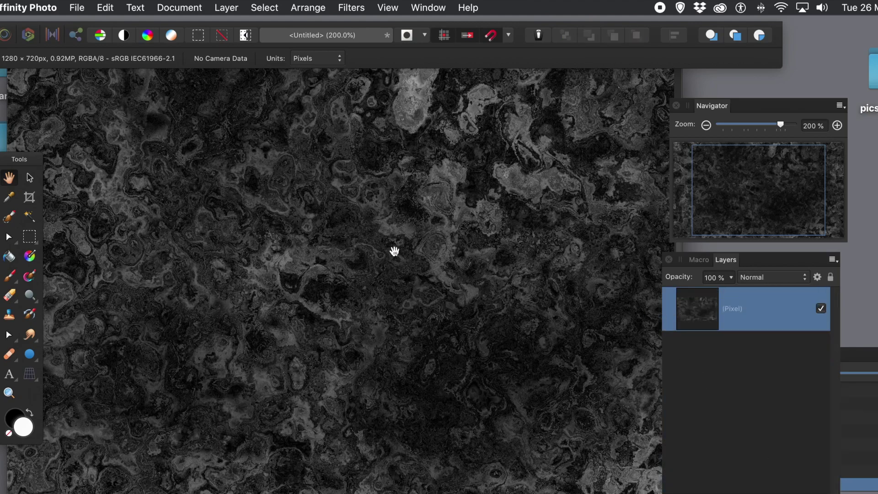
{"action": "left_click", "coordinate": [354, 9]}
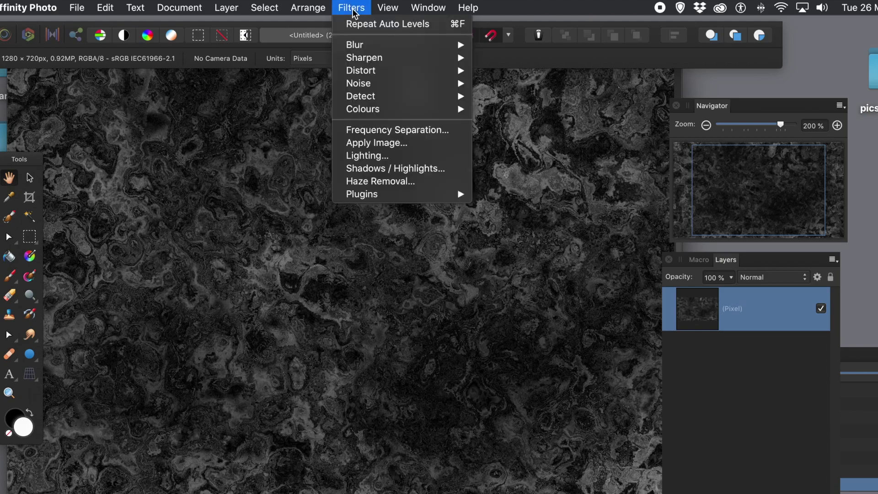
- Auto-level the merged texture into bright grey-white swirls on black
{"action": "mouse_move", "coordinate": [377, 112]}
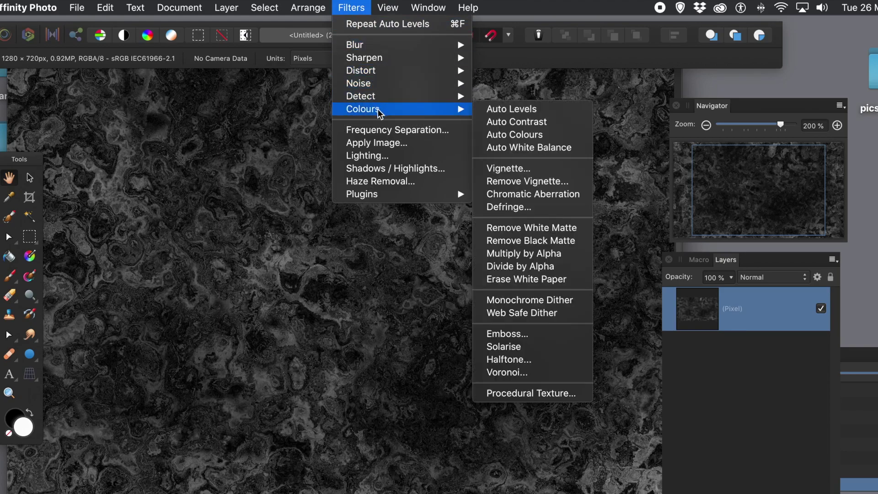
{"action": "left_click", "coordinate": [533, 112]}
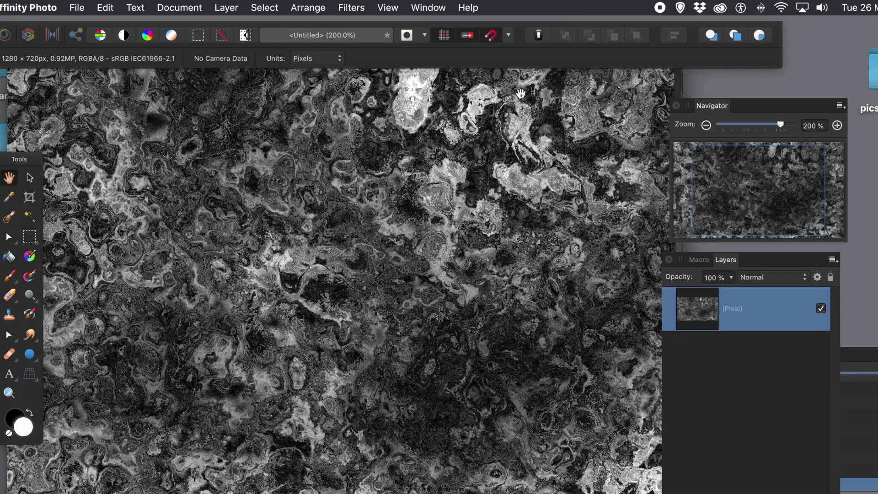
{"action": "left_click", "coordinate": [696, 261]}
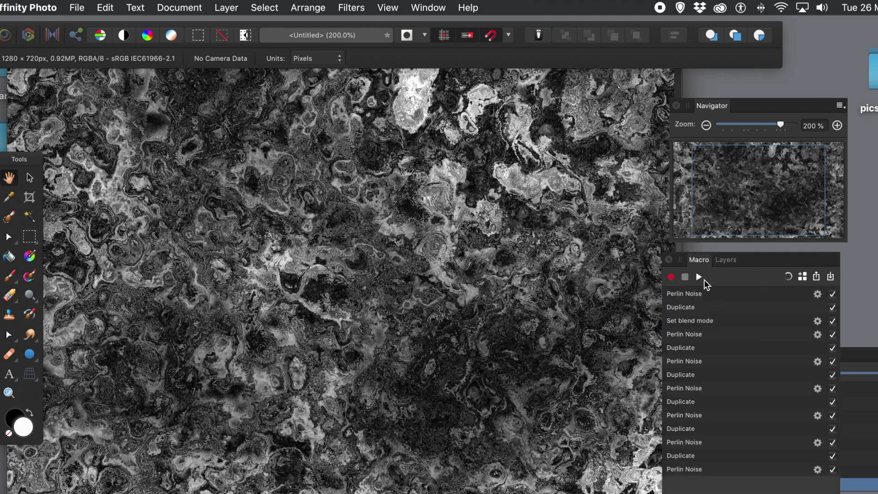
- Run the noise macro once more and return to the Layers panel
{"action": "left_click", "coordinate": [699, 277]}
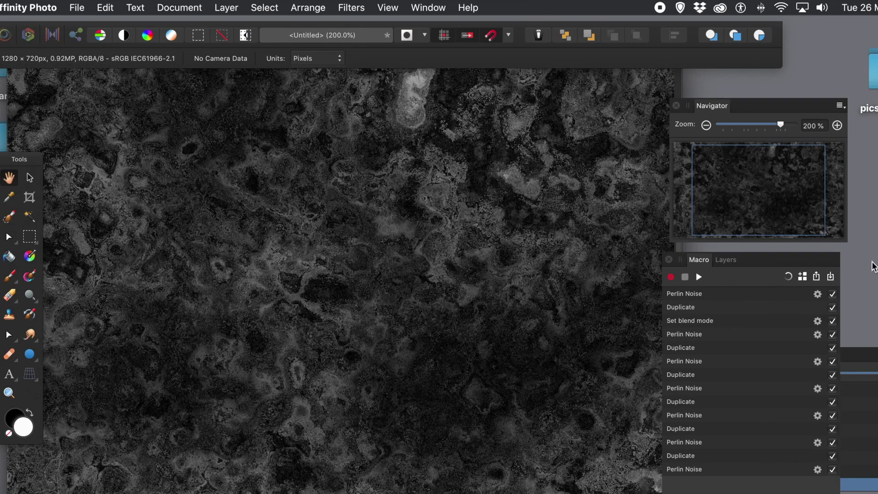
{"action": "left_click", "coordinate": [728, 260]}
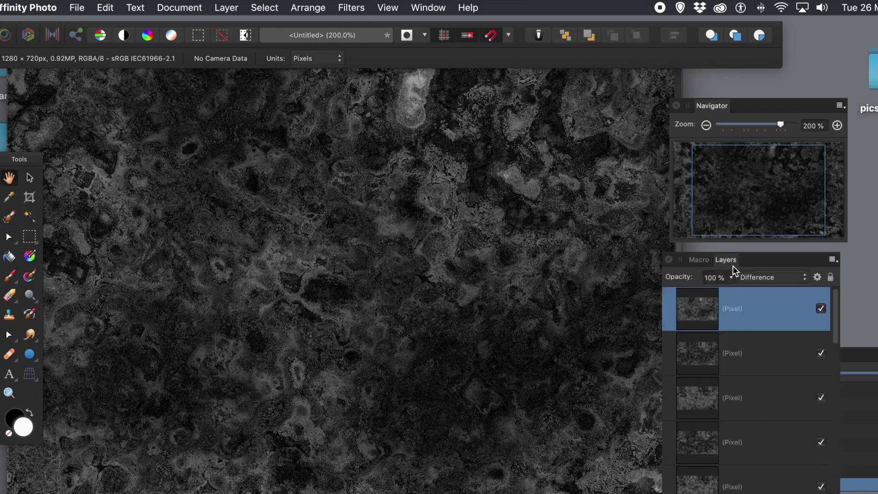
- Merge Visible, then select all the new noise layers and merge them into one
{"action": "left_click", "coordinate": [229, 8]}
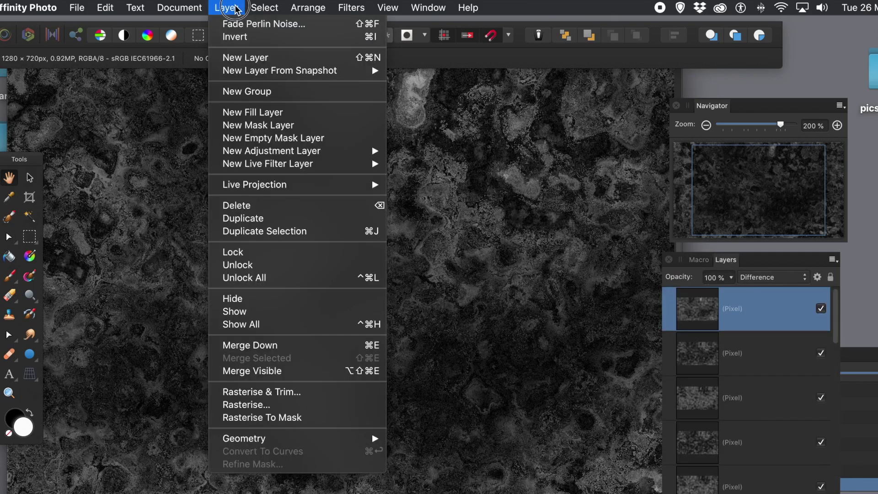
{"action": "left_click", "coordinate": [280, 373]}
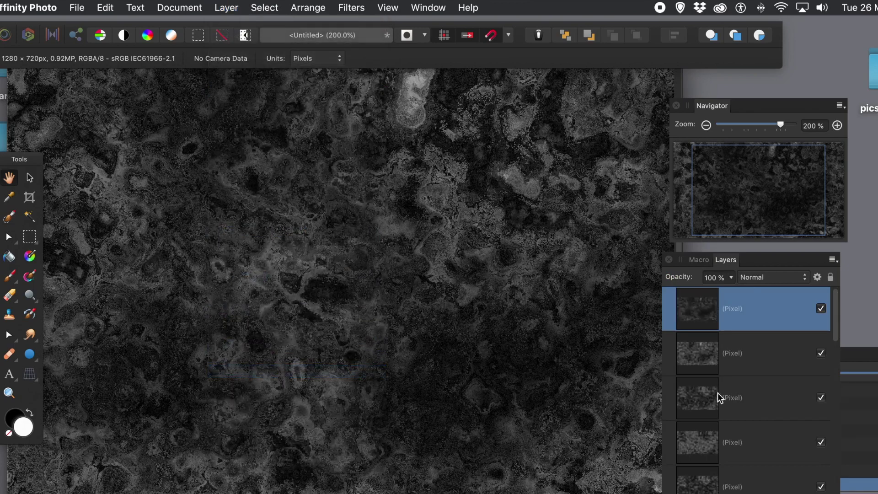
{"action": "left_click", "coordinate": [745, 352]}
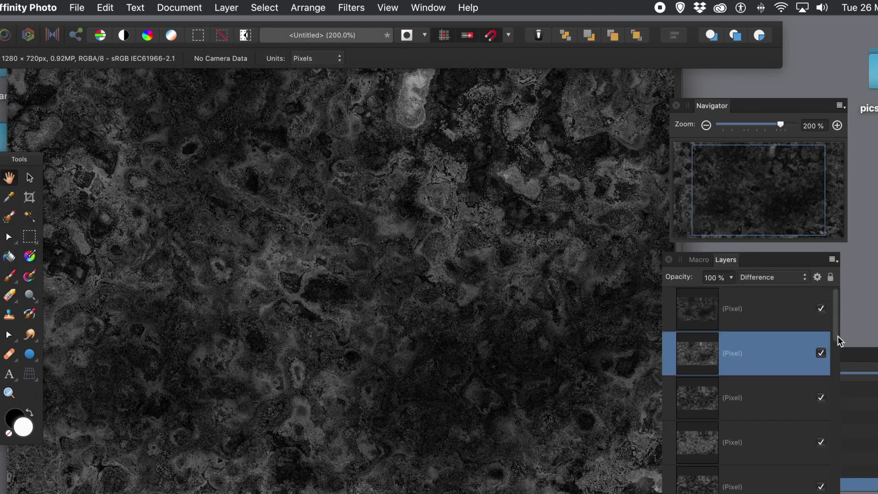
{"action": "left_click_drag", "start_coordinate": [837, 337], "coordinate": [836, 486]}
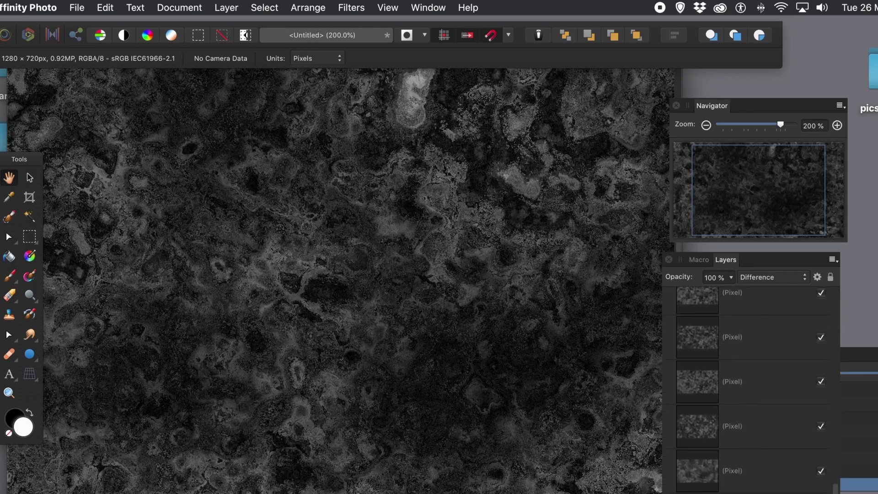
{"action": "key", "text": "super+alt+a"}
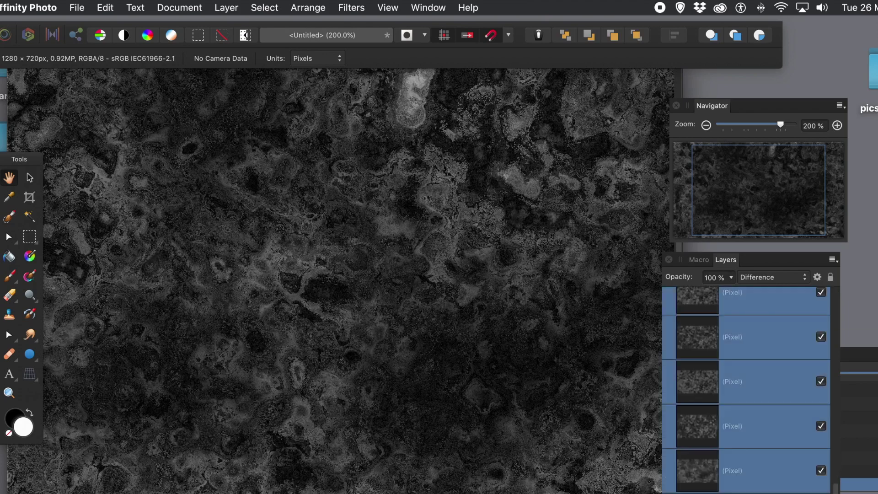
{"action": "key", "text": "super+e"}
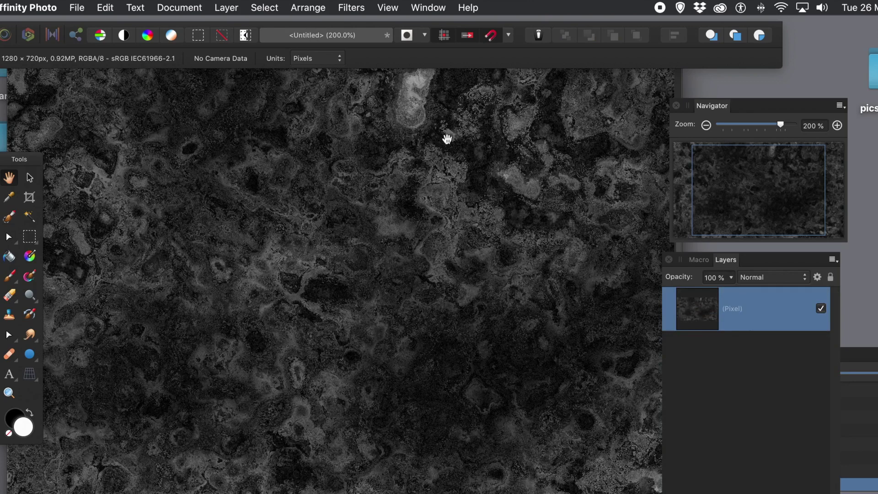
{"action": "left_click", "coordinate": [351, 8]}
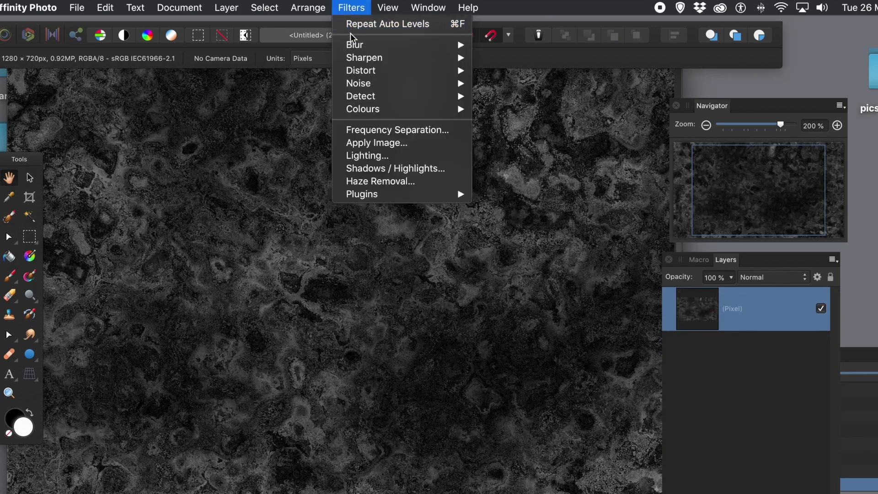
- Apply Auto Levels again to brighten the merged texture into grey-white swirls over black
{"action": "mouse_move", "coordinate": [354, 62]}
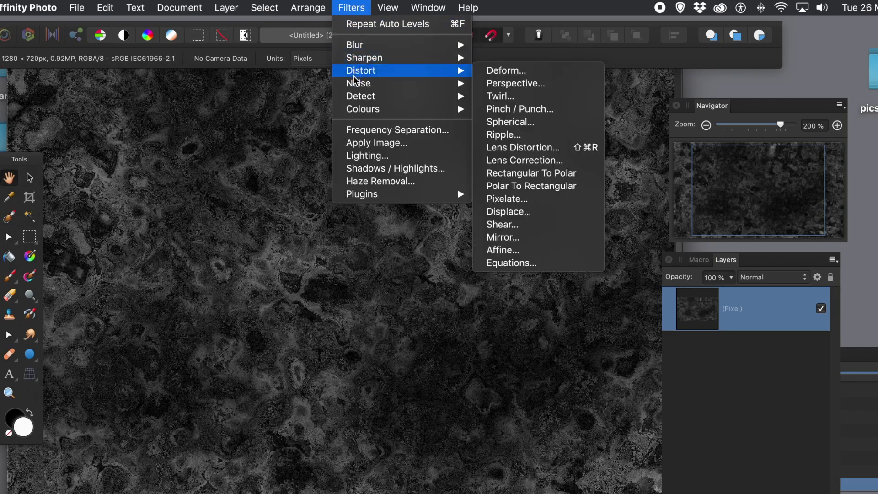
{"action": "mouse_move", "coordinate": [360, 109]}
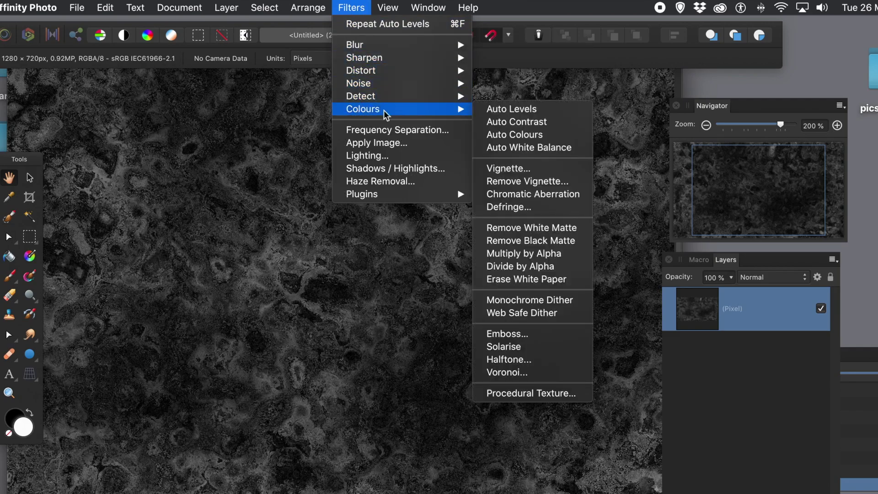
{"action": "left_click", "coordinate": [516, 109]}
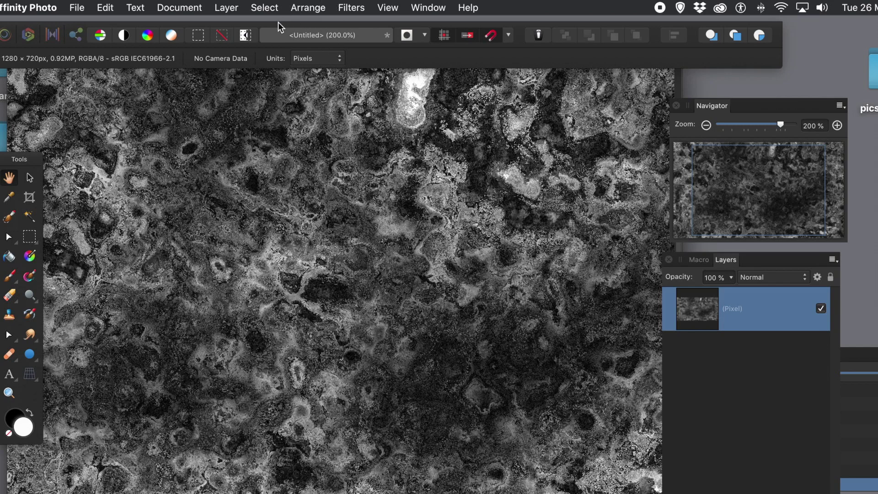
{"action": "left_click", "coordinate": [357, 13]}
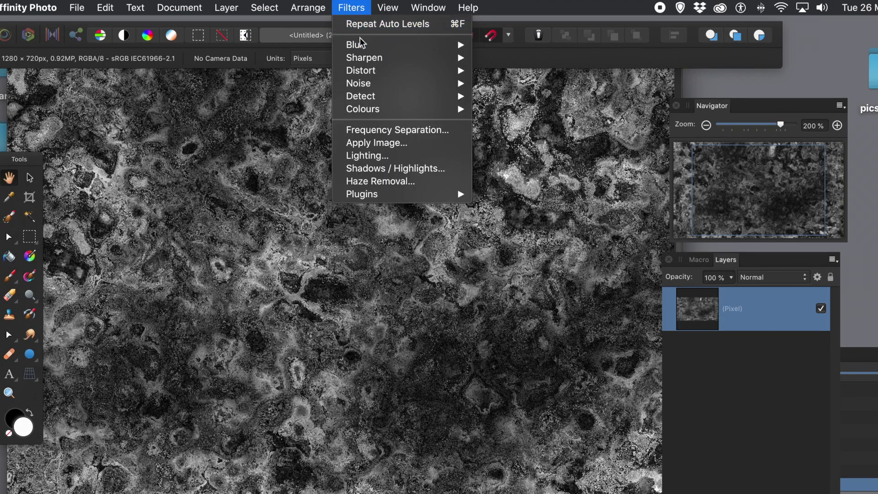
- Start the Deform filter and pin the texture at four corners plus right of centre
{"action": "mouse_move", "coordinate": [366, 73]}
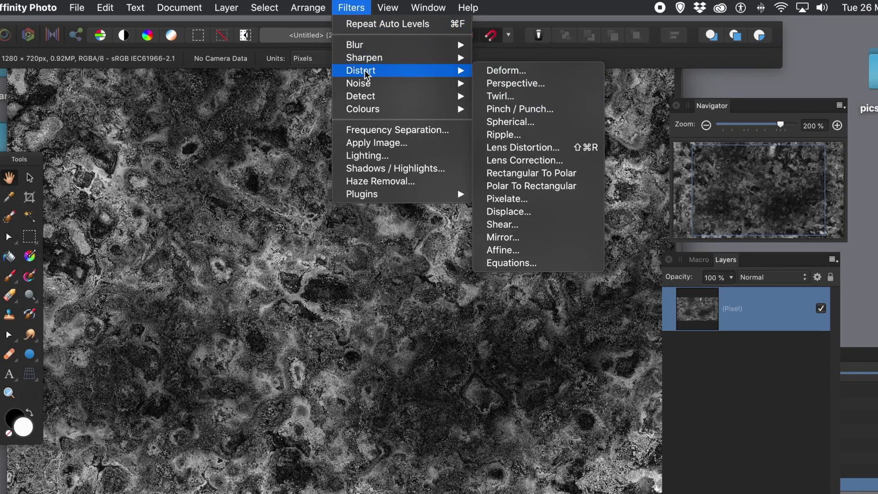
{"action": "left_click", "coordinate": [514, 68]}
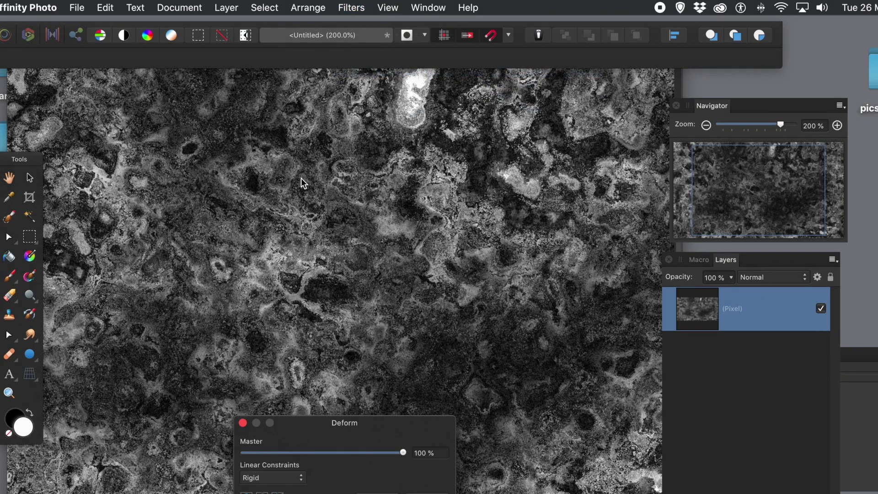
{"action": "left_click", "coordinate": [199, 212]}
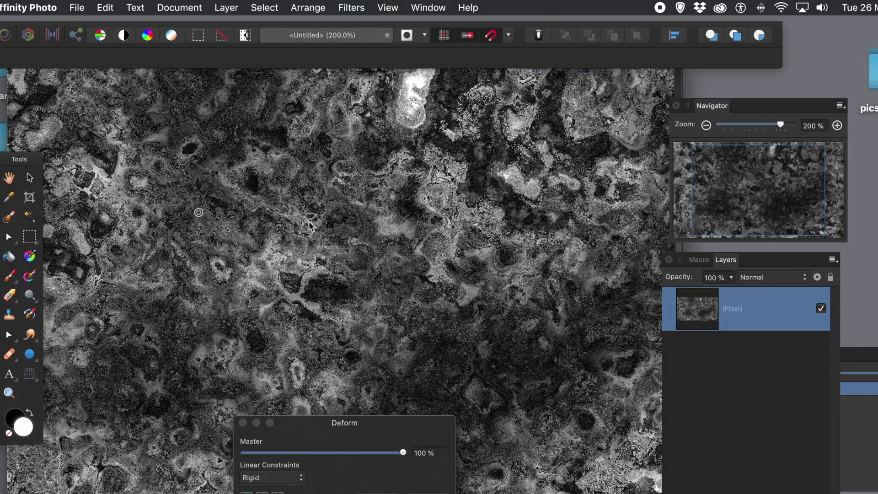
{"action": "left_click", "coordinate": [440, 224]}
{"action": "left_click", "coordinate": [246, 335]}
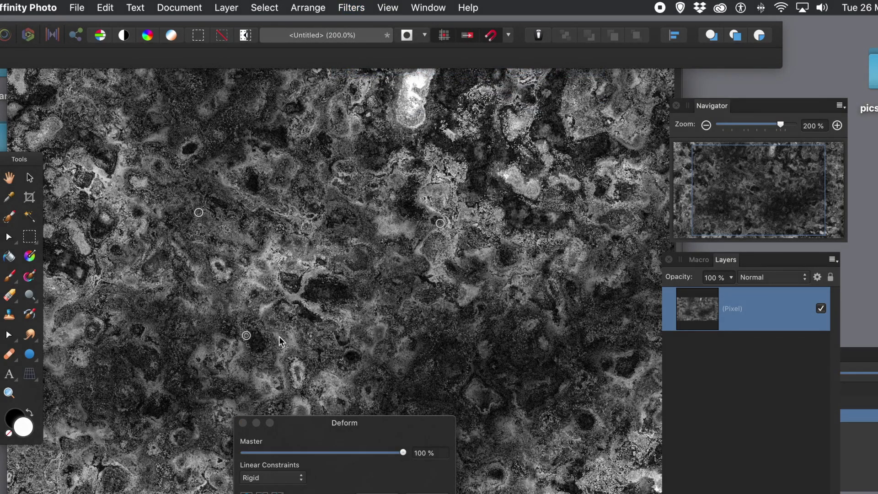
{"action": "left_click", "coordinate": [512, 398]}
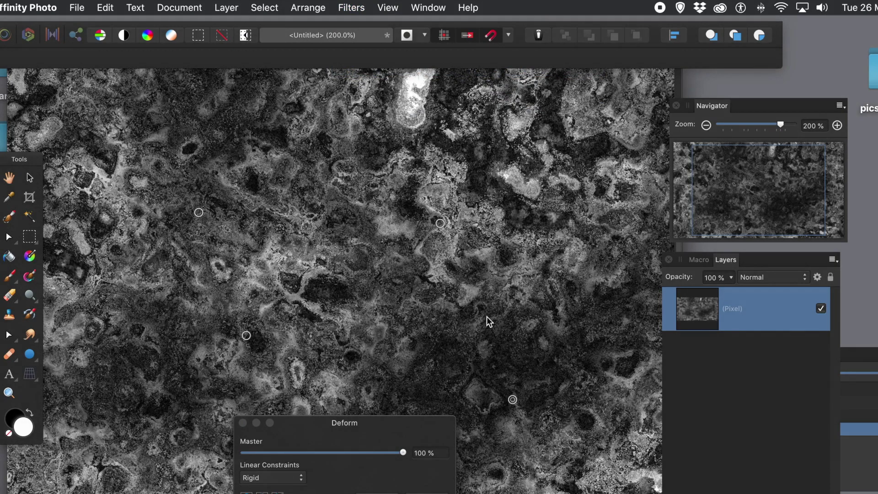
{"action": "left_click", "coordinate": [487, 317]}
- Warp the centre by pulling pins inward and up-right, adding pins at the upper right
{"action": "left_click_drag", "start_coordinate": [487, 317], "coordinate": [417, 278]}
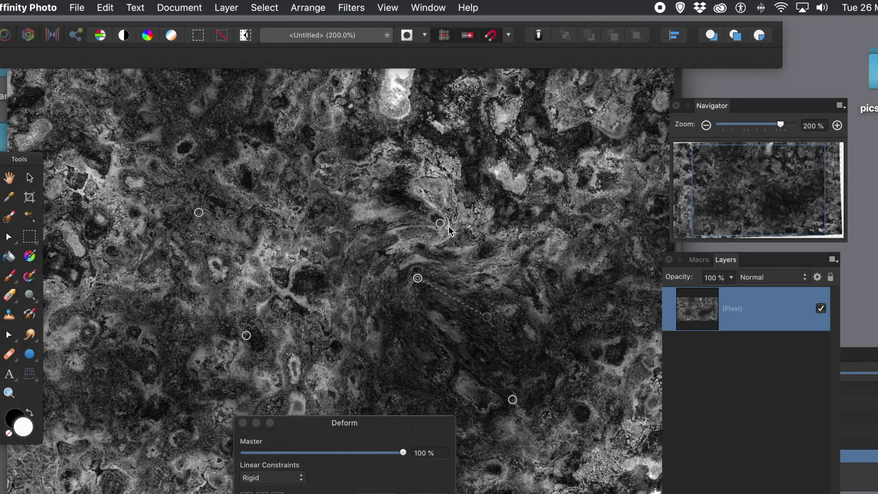
{"action": "left_click_drag", "start_coordinate": [440, 223], "coordinate": [497, 181]}
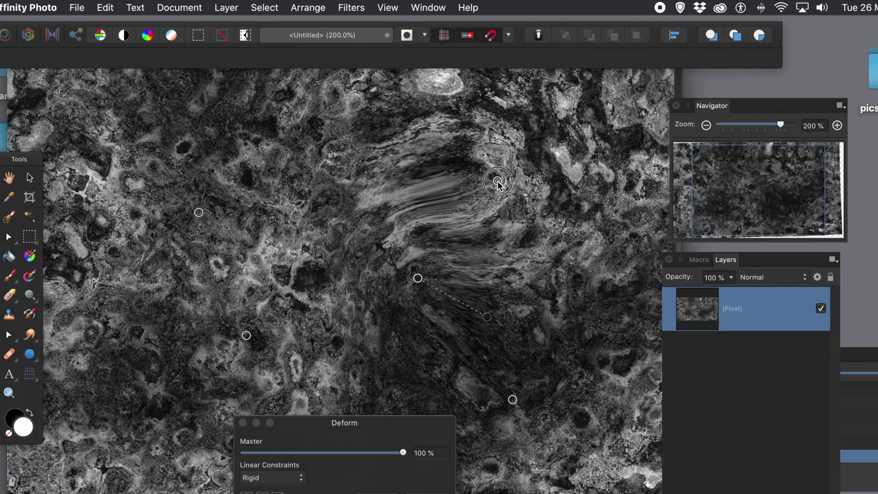
{"action": "left_click", "coordinate": [574, 188]}
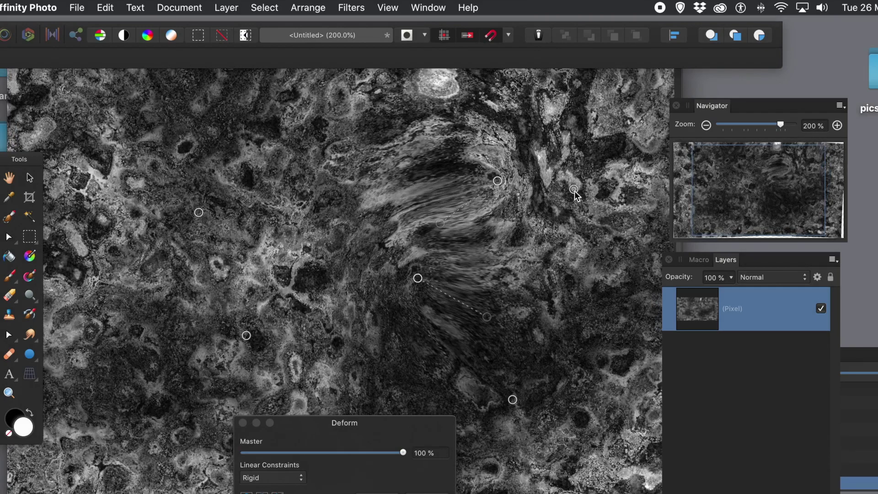
{"action": "left_click_drag", "start_coordinate": [578, 199], "coordinate": [578, 203]}
{"action": "key", "text": "super+z"}
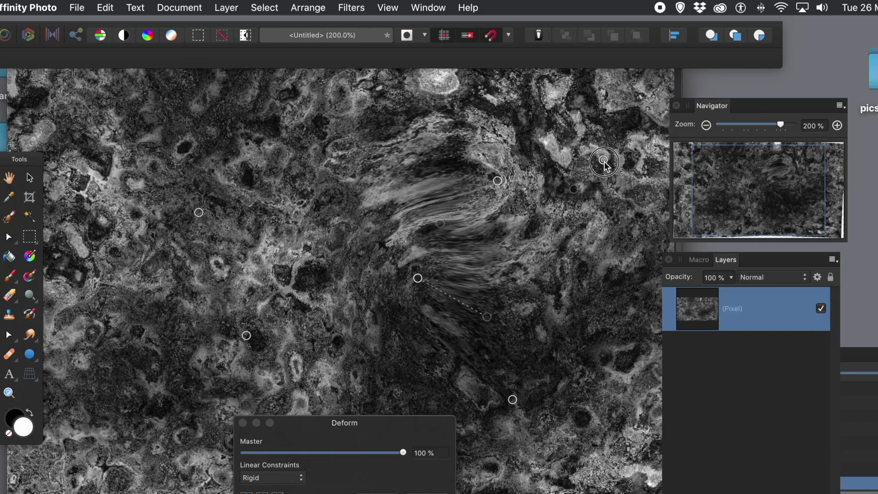
{"action": "left_click", "coordinate": [603, 159]}
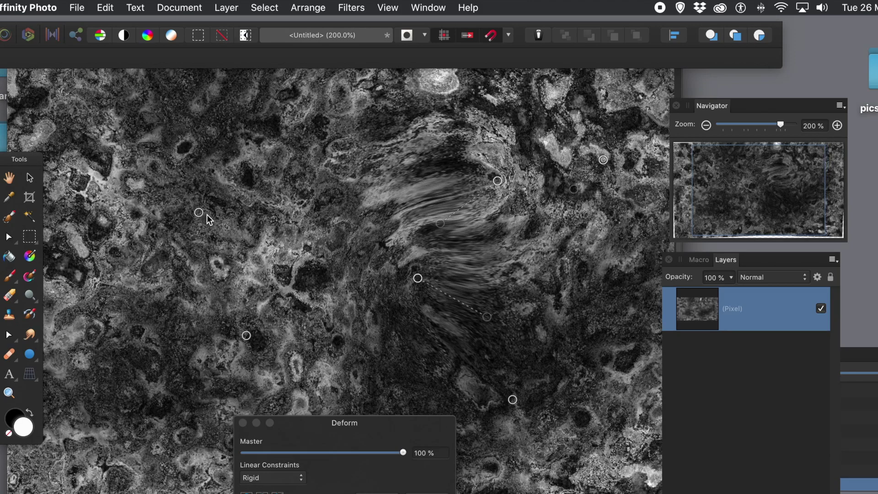
- Streak the lower left by dragging pins up-left, down-left and leftward
{"action": "left_click_drag", "start_coordinate": [198, 212], "coordinate": [161, 182]}
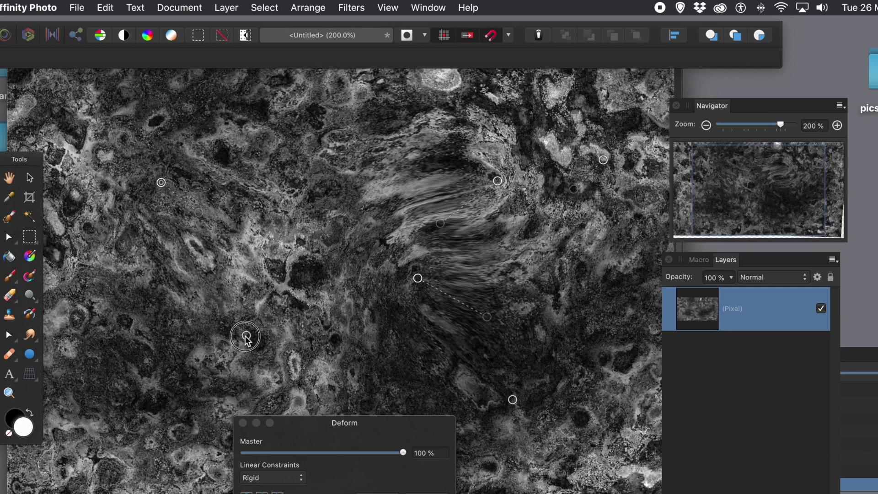
{"action": "left_click_drag", "start_coordinate": [246, 336], "coordinate": [169, 398]}
{"action": "left_click", "coordinate": [193, 303]}
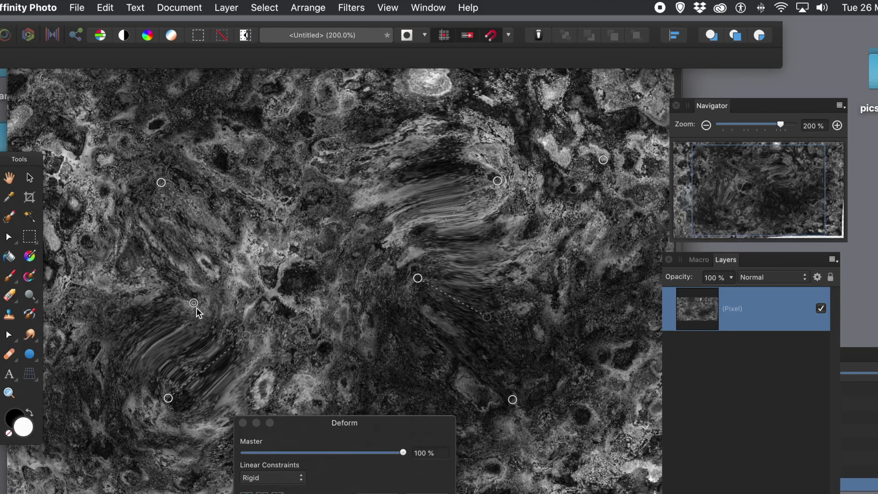
{"action": "left_click_drag", "start_coordinate": [194, 302], "coordinate": [108, 322]}
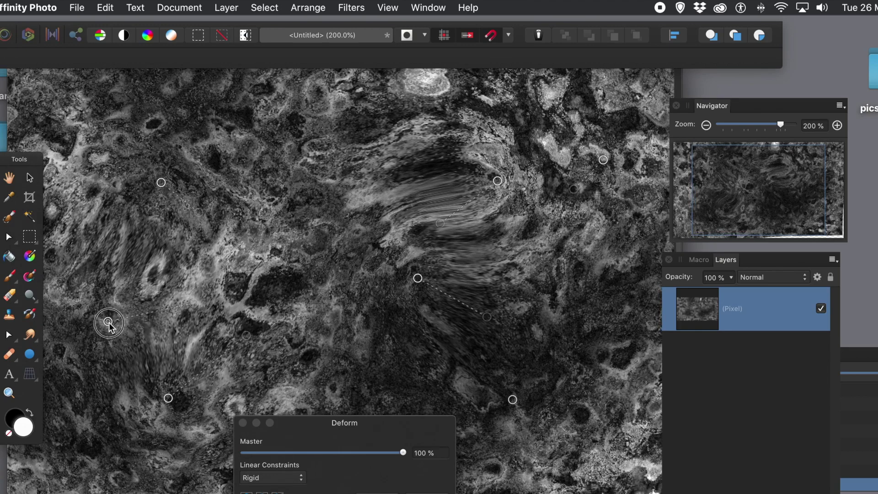
{"action": "left_click", "coordinate": [271, 478]}
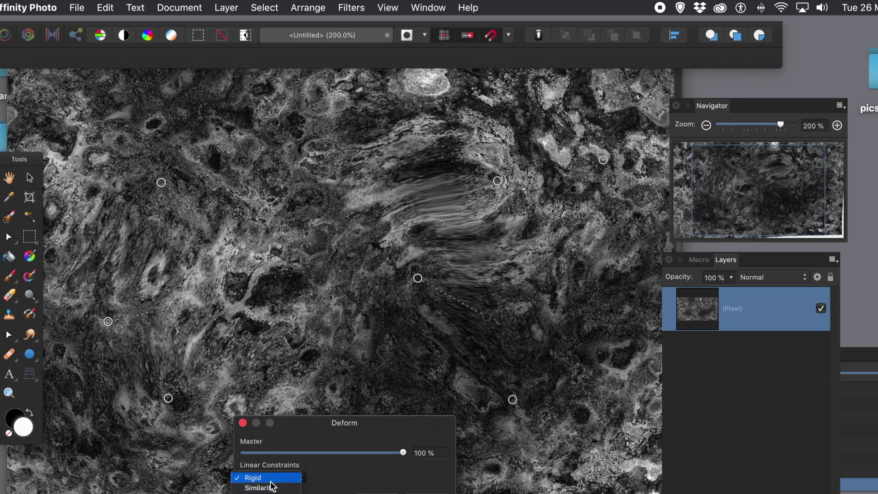
- Set Linear Constraints to Similarity, drag the left pin down to swirl it, and apply the Deform
{"action": "left_click", "coordinate": [271, 487]}
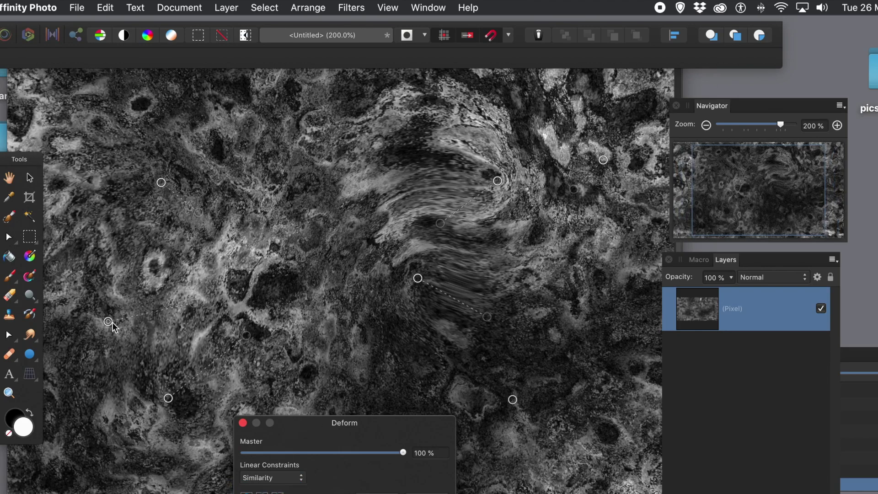
{"action": "left_click_drag", "start_coordinate": [109, 321], "coordinate": [83, 391]}
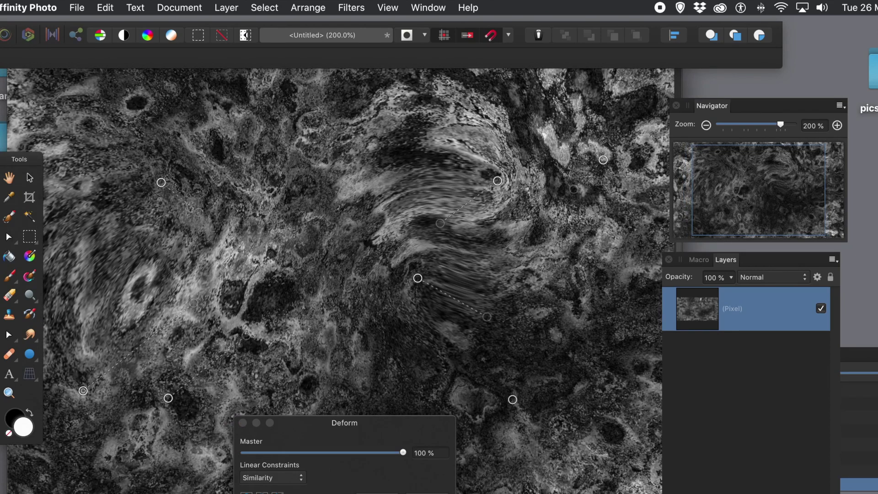
{"action": "left_click", "coordinate": [243, 423]}
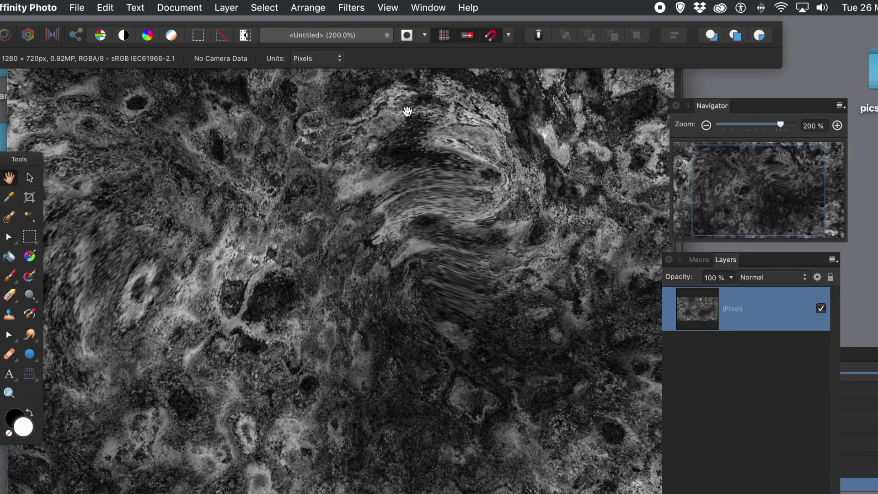
- Apply a Gaussian Blur with a 0.8 px radius to the warped marble
{"action": "left_click", "coordinate": [356, 12]}
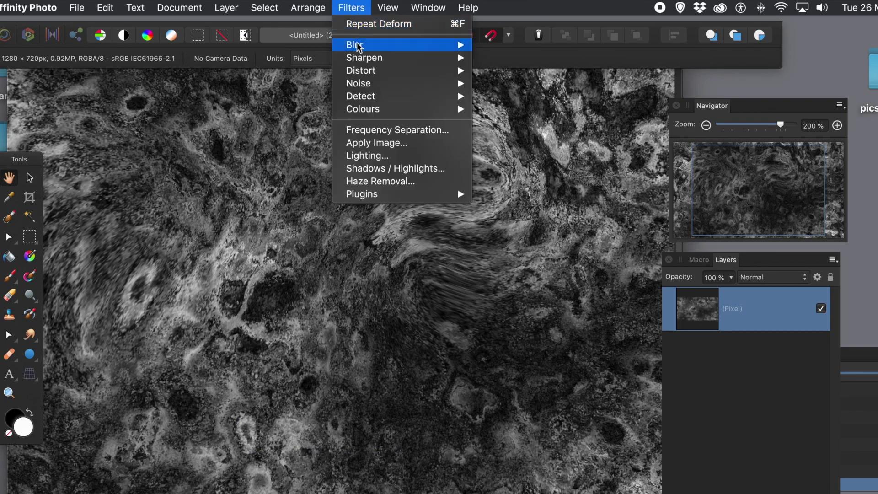
{"action": "mouse_move", "coordinate": [359, 46]}
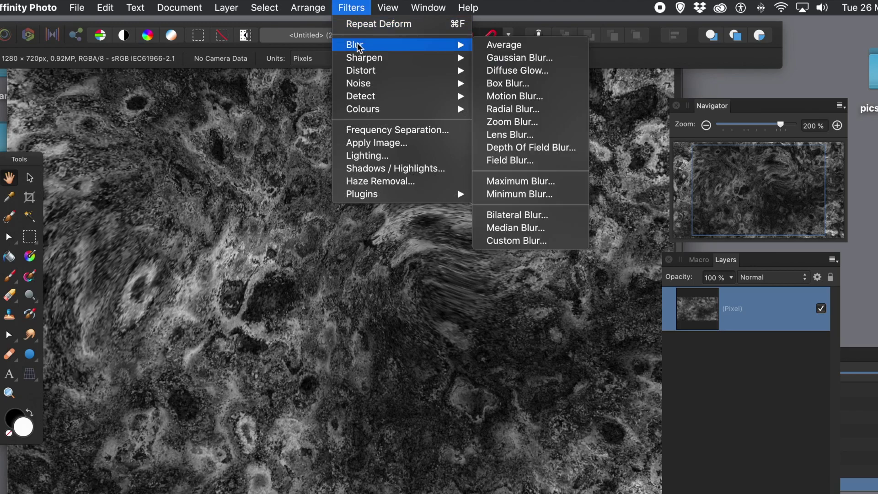
{"action": "left_click", "coordinate": [519, 59]}
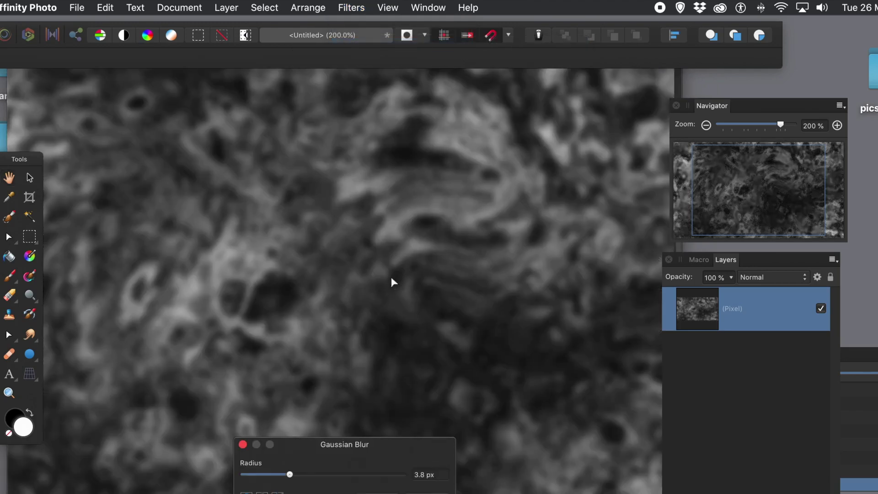
{"action": "left_click", "coordinate": [276, 475]}
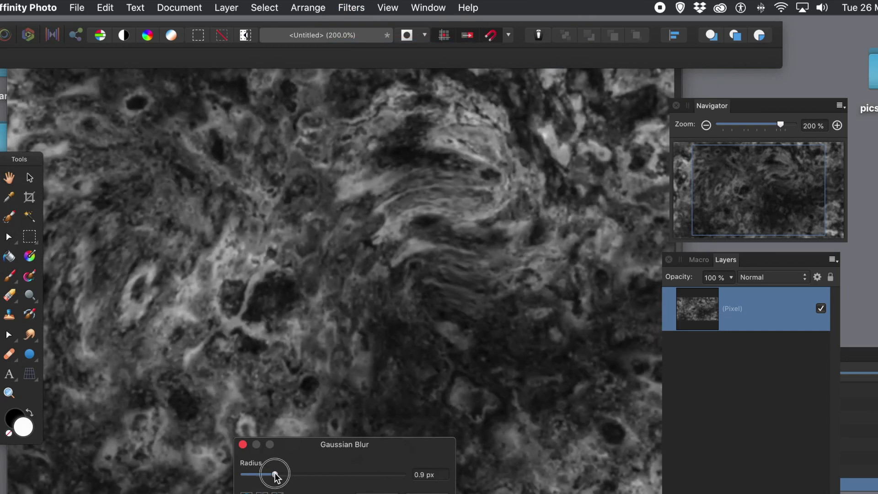
{"action": "left_click_drag", "start_coordinate": [276, 477], "coordinate": [274, 475]}
{"action": "left_click", "coordinate": [428, 491]}
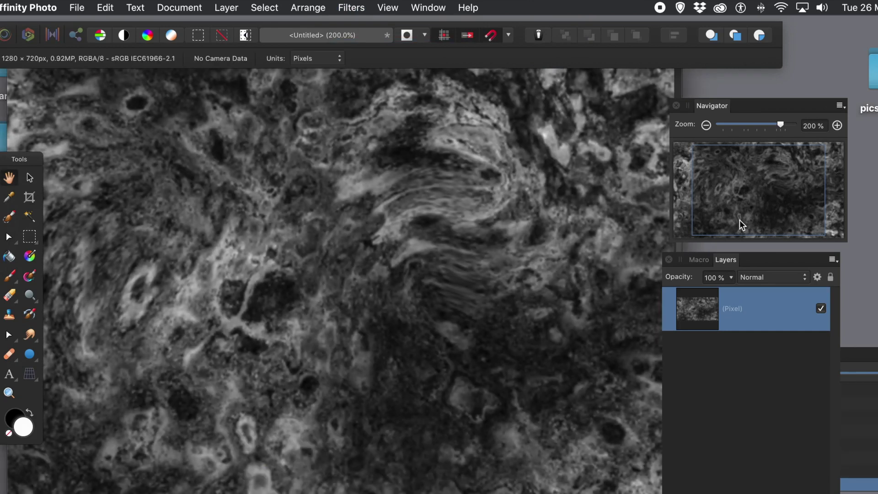
{"action": "left_click", "coordinate": [701, 262]}
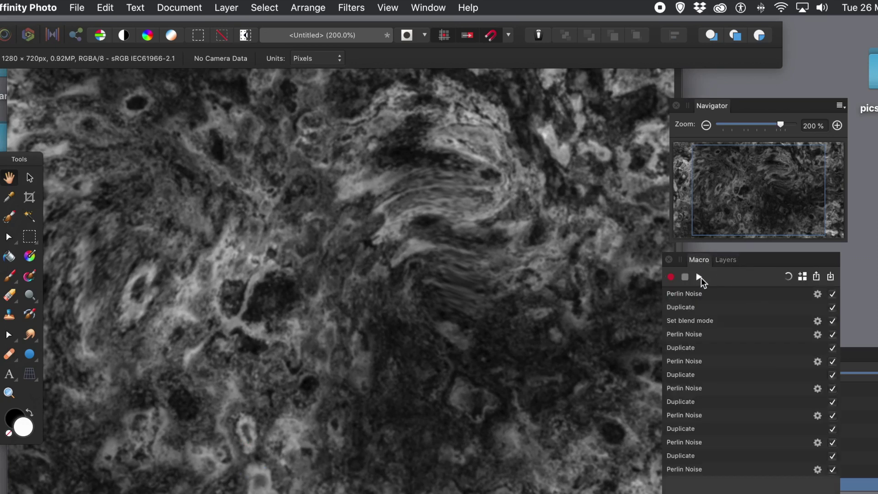
- Re-run the noise macro and Merge Visible into a new layer
{"action": "left_click", "coordinate": [698, 277]}
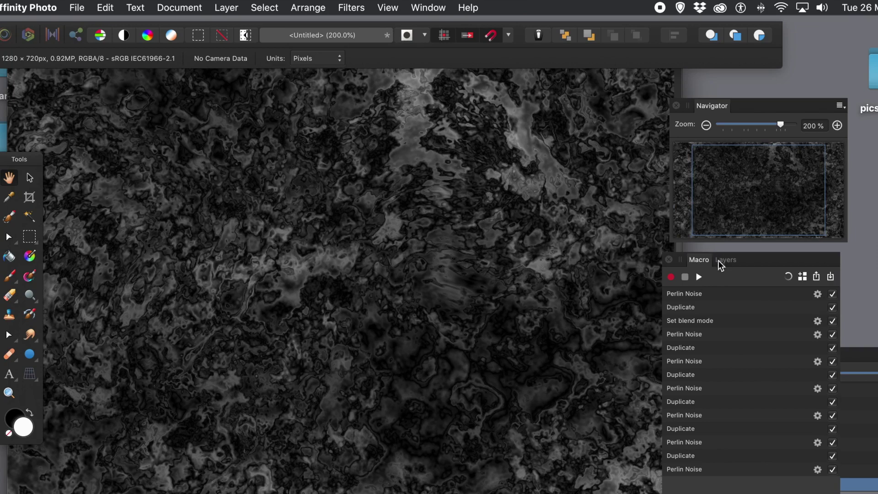
{"action": "left_click", "coordinate": [731, 260]}
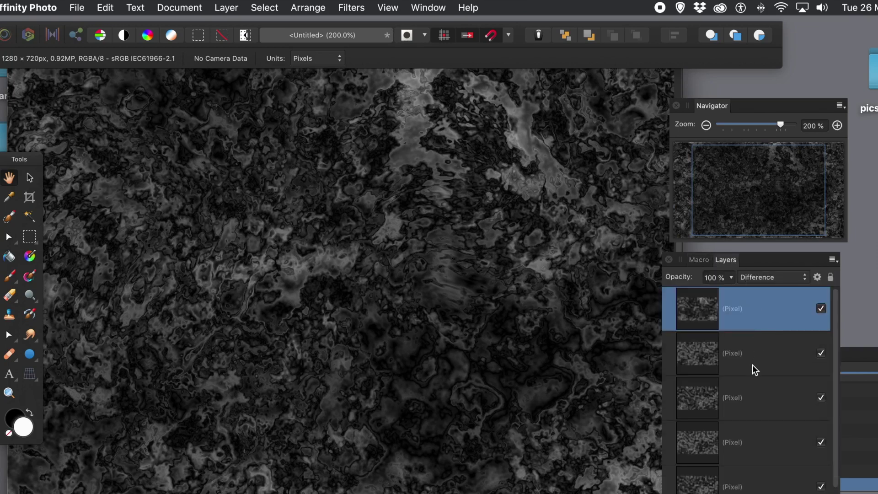
{"action": "left_click", "coordinate": [226, 8]}
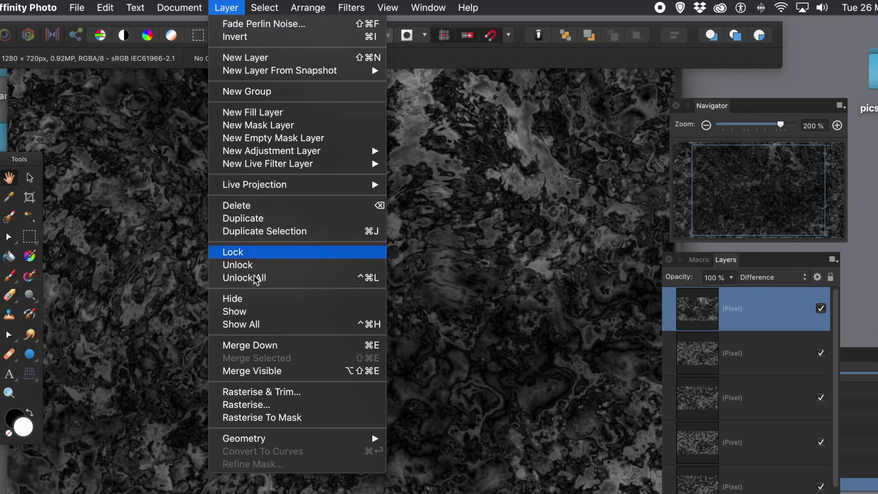
{"action": "left_click", "coordinate": [252, 373]}
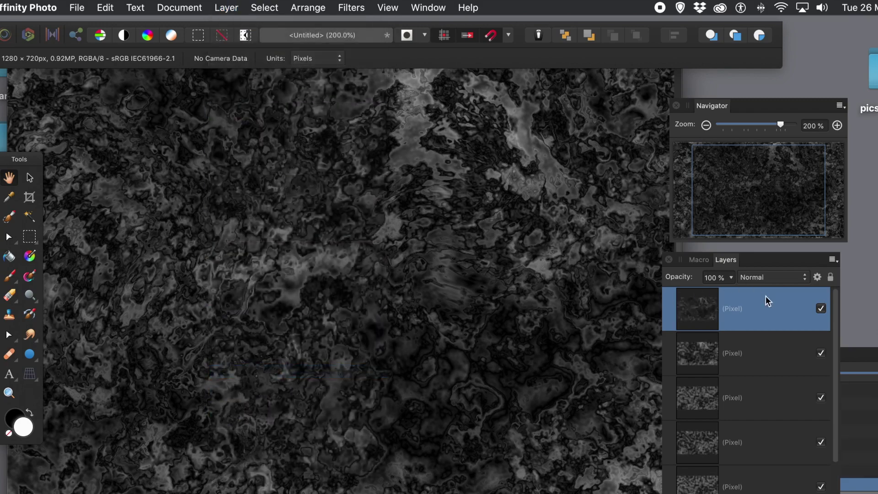
- Select the remaining noise layers below and merge them into one pixel layer
{"action": "left_click", "coordinate": [753, 356]}
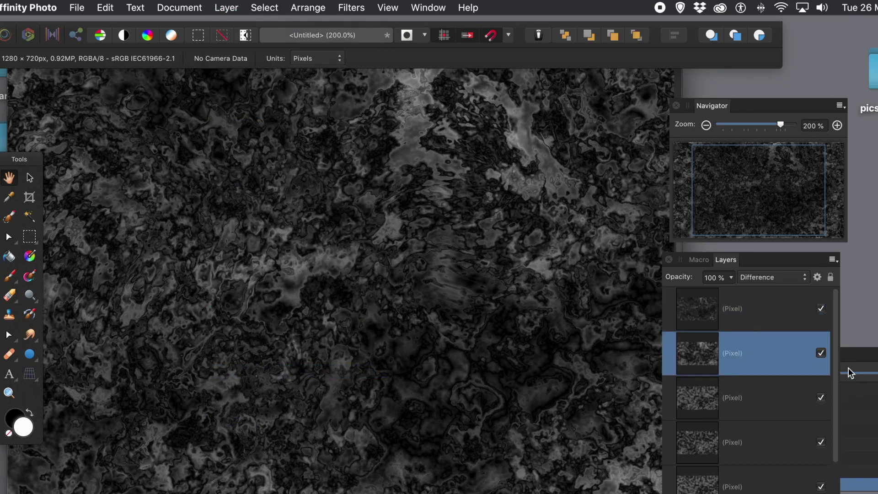
{"action": "scroll", "coordinate": [835, 353], "scroll_direction": "down", "scroll_amount": 5}
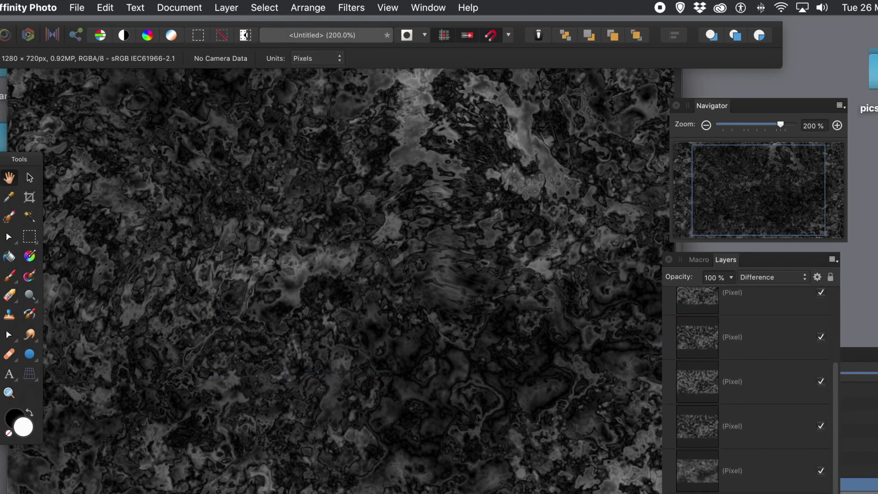
{"action": "key", "text": "super+alt+a"}
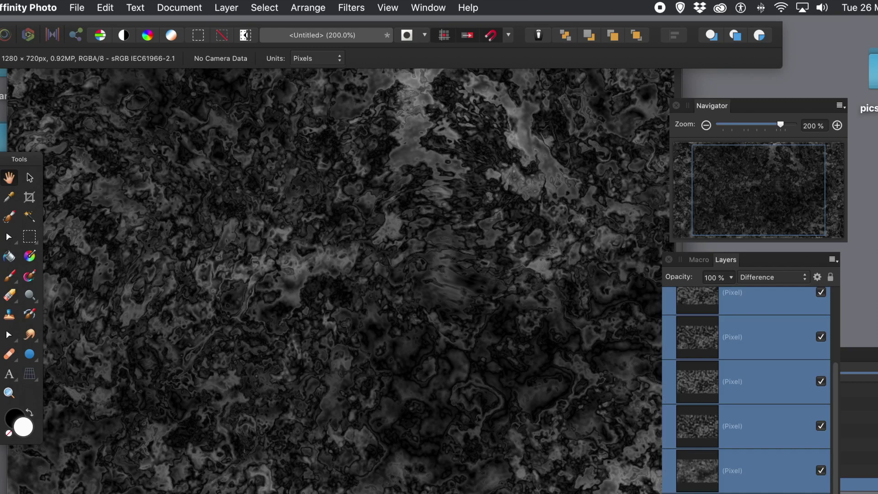
{"action": "key", "text": "super+shift+e"}
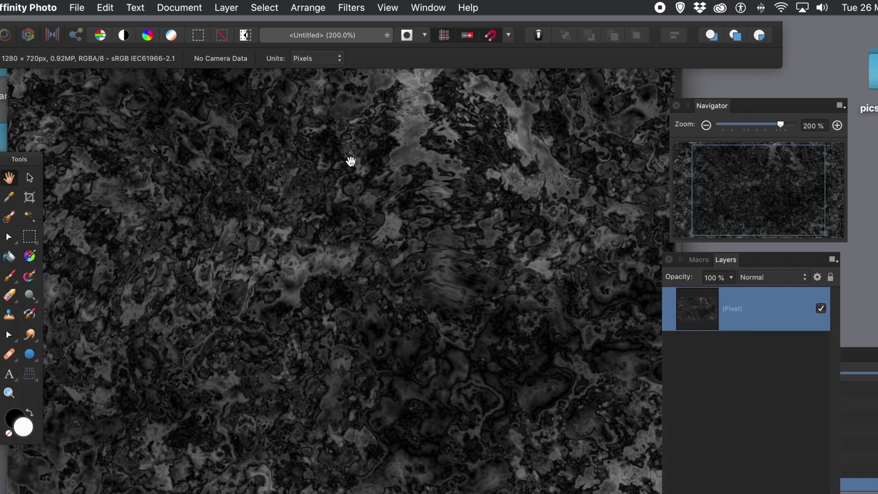
{"action": "left_click", "coordinate": [360, 10]}
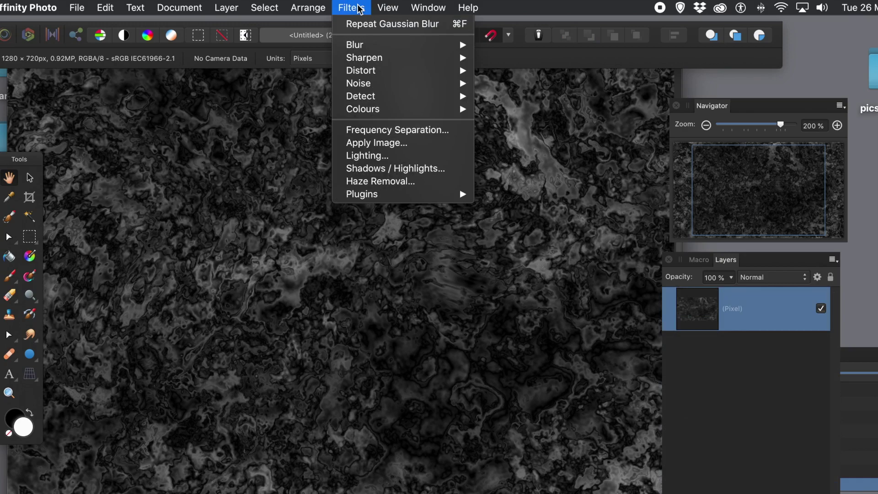
- Apply Filters > Colours > Auto Levels for a high-contrast grey-black marble
{"action": "mouse_move", "coordinate": [372, 114]}
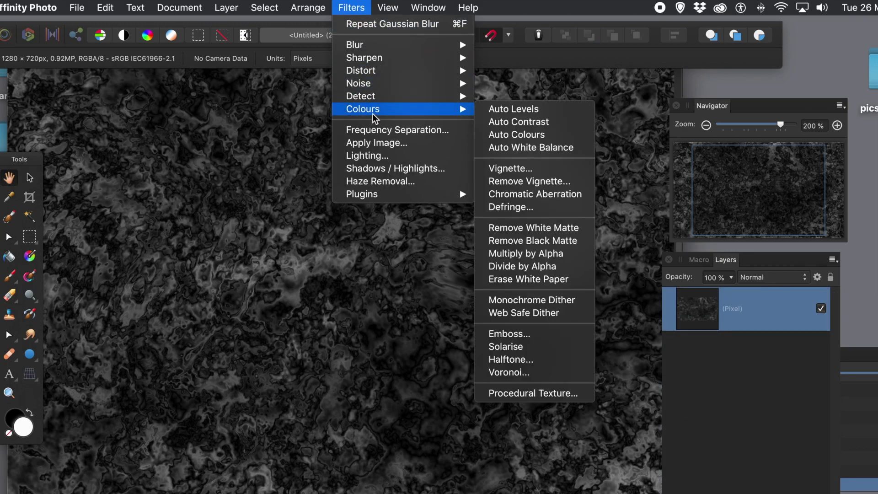
{"action": "left_click", "coordinate": [520, 110]}
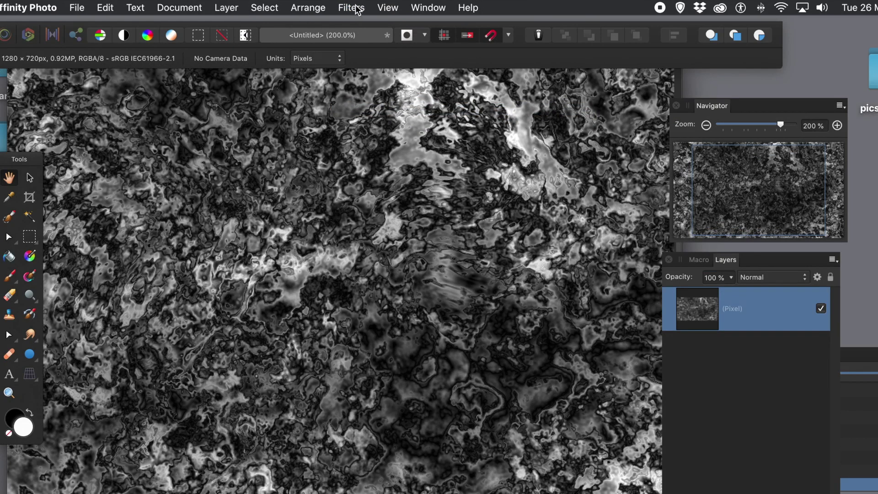
{"action": "left_click", "coordinate": [218, 10]}
{"action": "mouse_move", "coordinate": [252, 156]}
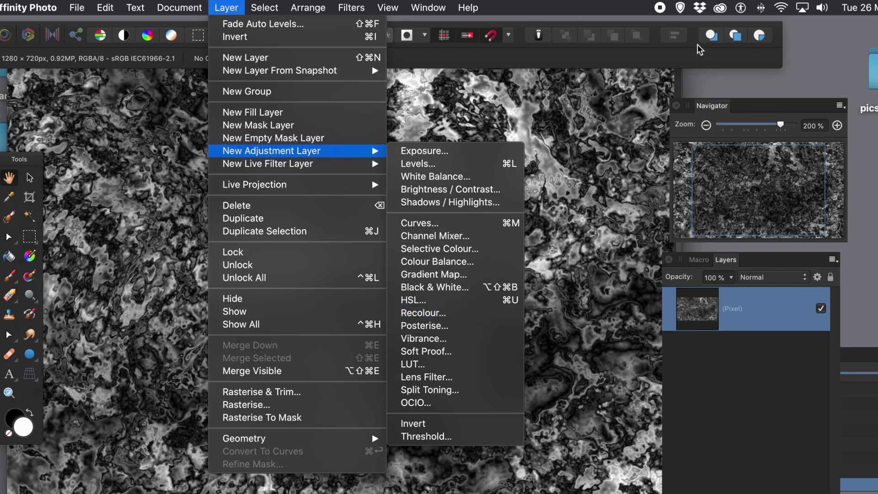
{"action": "left_click", "coordinate": [622, 62]}
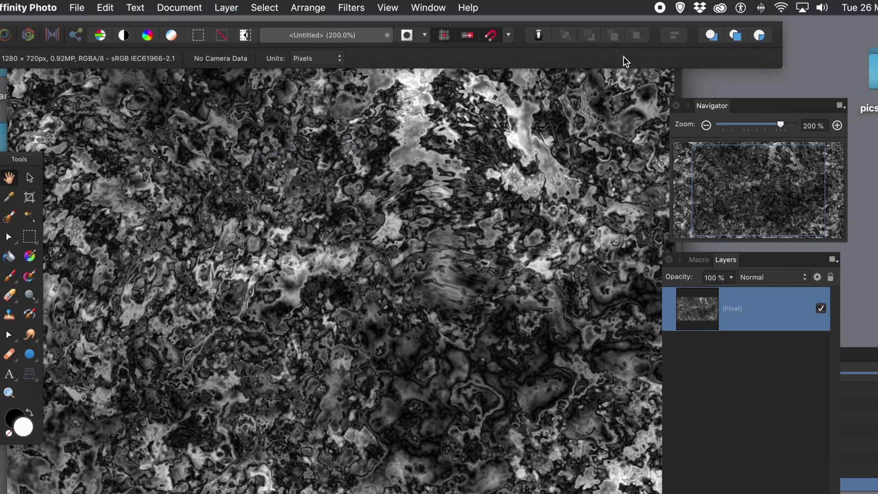